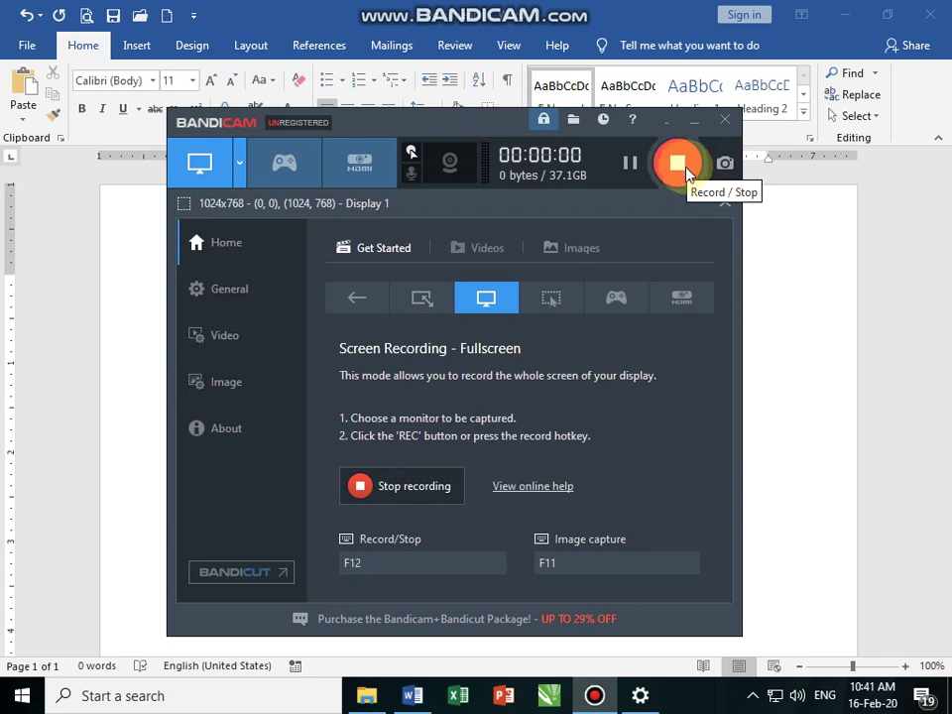
Step: Minimize the Bandicam recorder window to reveal the blank Word document
{"action": "left_click", "coordinate": [694, 120]}
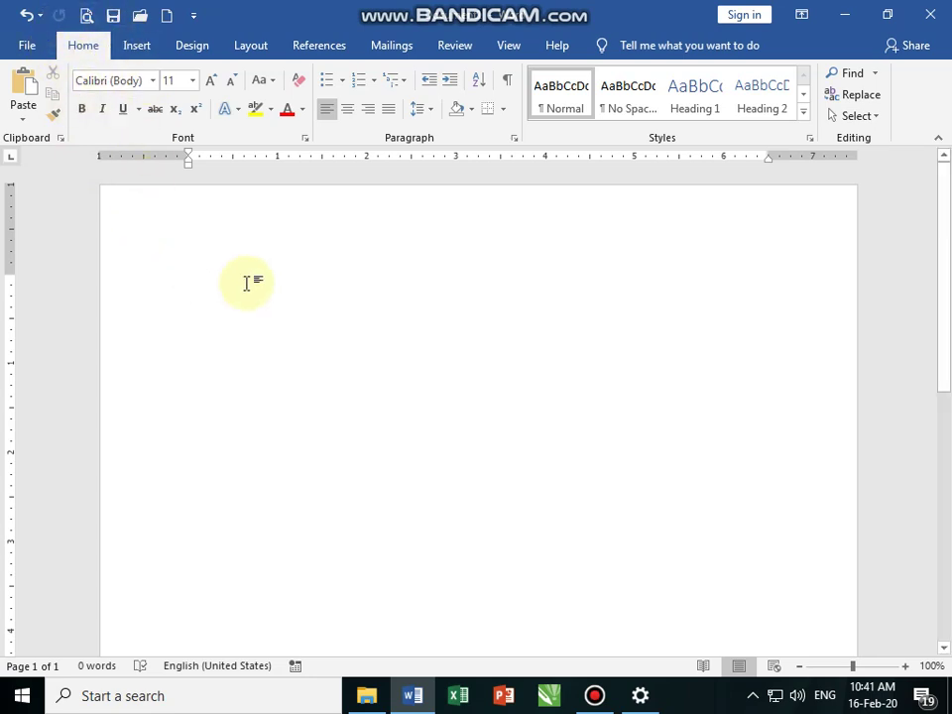
Step: Type 'Computer is my best subject' on the page, then select and deselect the line
{"action": "type", "text": "com"}
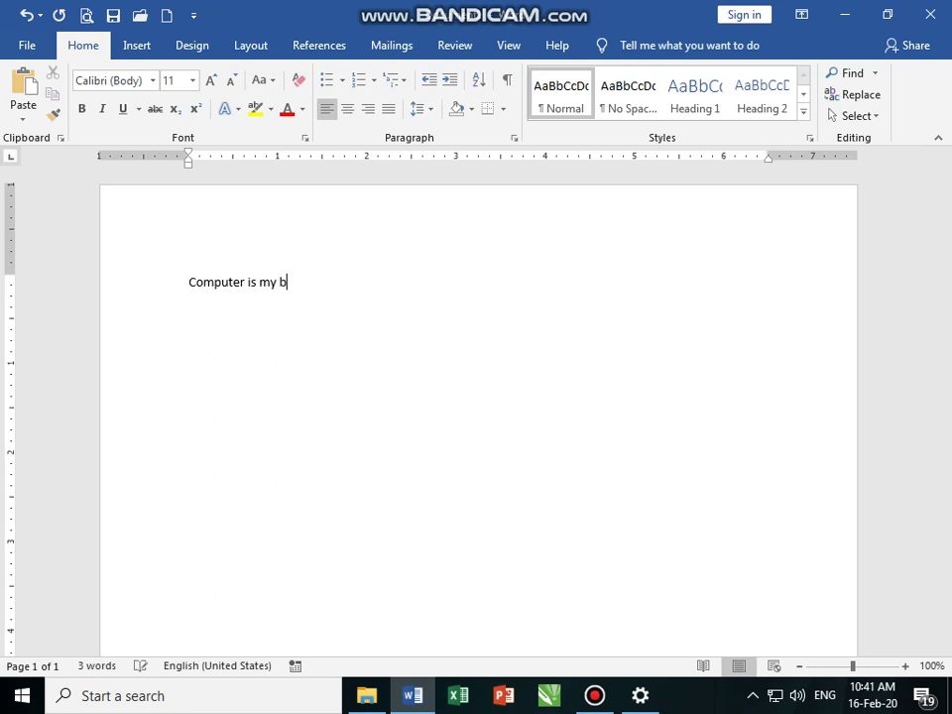
{"action": "type", "text": "bje"}
{"action": "type", "text": "ct"}
{"action": "triple_click", "coordinate": [248, 283]}
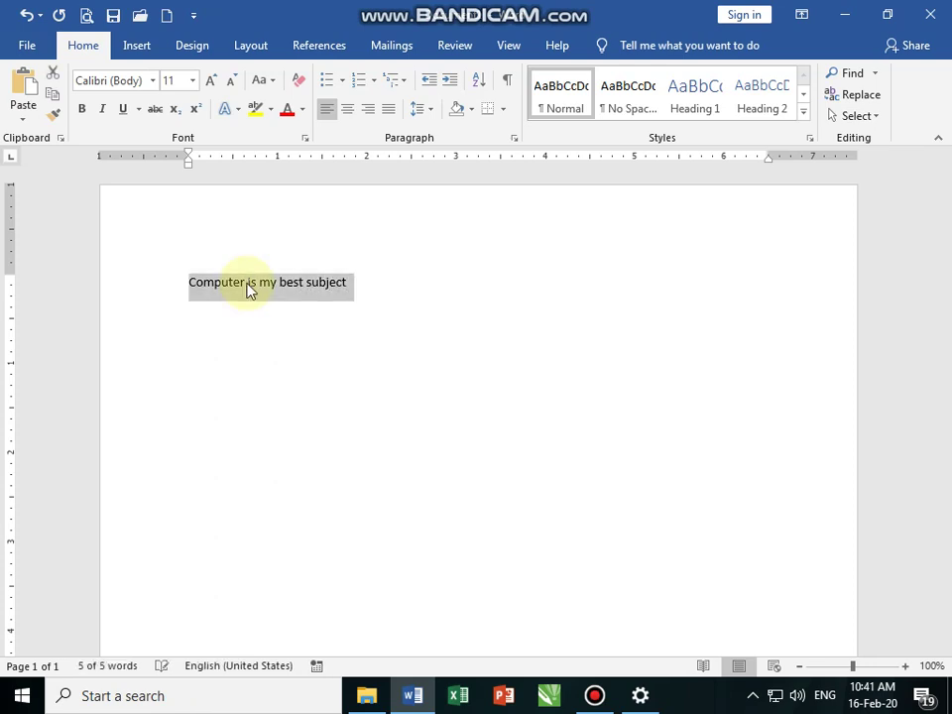
{"action": "left_click", "coordinate": [277, 289]}
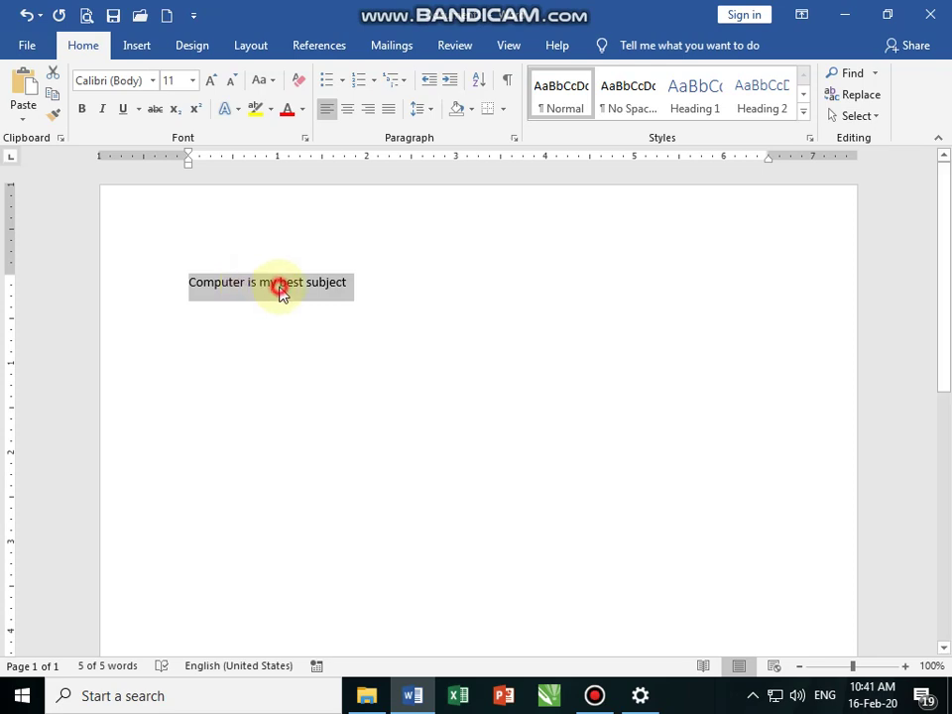
{"action": "left_click", "coordinate": [906, 667]}
Step: Zoom the page in to 160% and place the cursor after 'subject'
{"action": "left_click", "coordinate": [905, 668]}
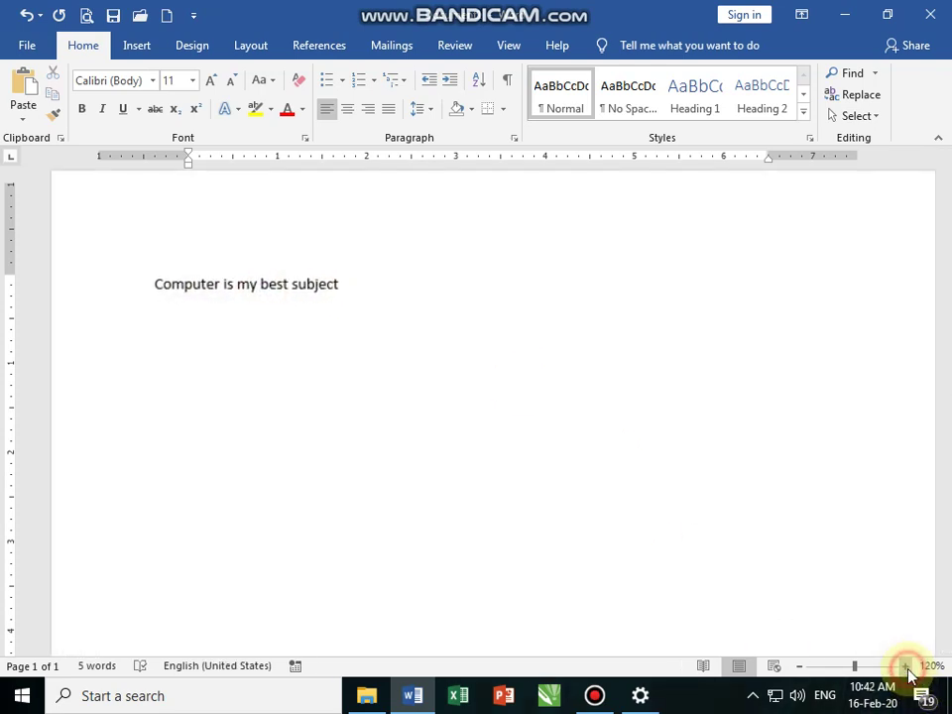
{"action": "left_click", "coordinate": [905, 668]}
{"action": "left_click", "coordinate": [906, 668]}
{"action": "left_click", "coordinate": [906, 667]}
{"action": "left_click", "coordinate": [906, 668]}
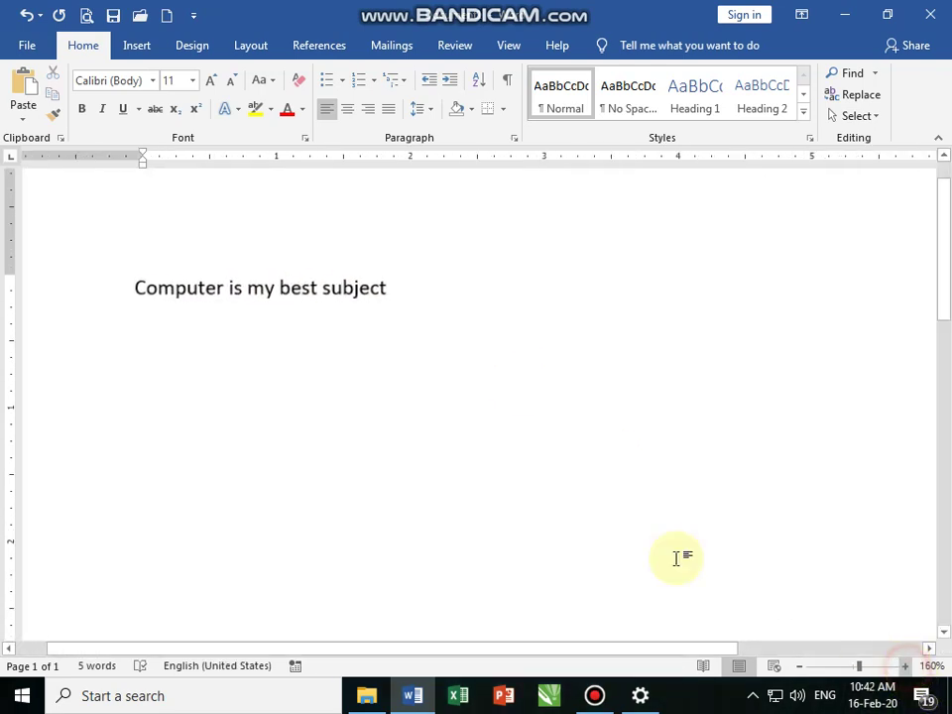
{"action": "left_click", "coordinate": [411, 290]}
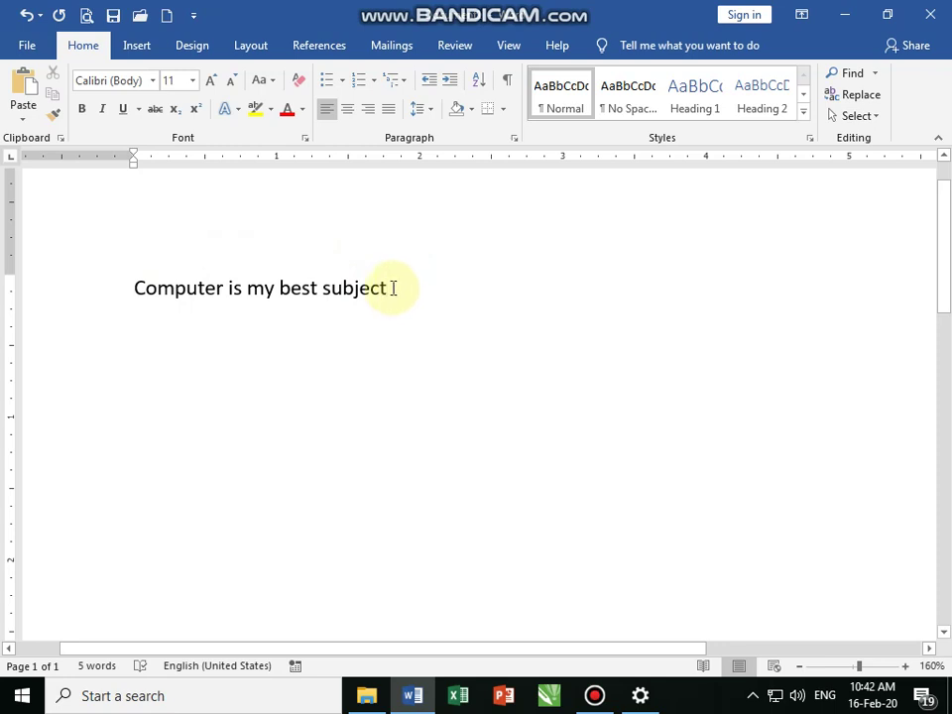
Step: Drag-select parts of the sentence, finishing with the whole line selected
{"action": "left_click_drag", "start_coordinate": [388, 288], "coordinate": [133, 288]}
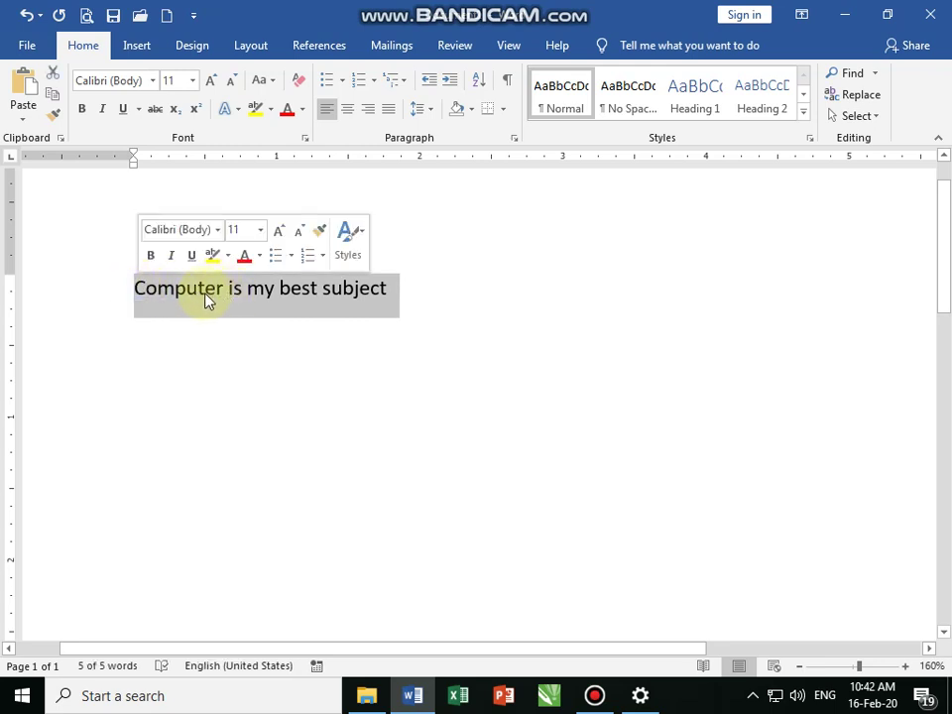
{"action": "left_click", "coordinate": [135, 288]}
{"action": "left_click_drag", "start_coordinate": [135, 289], "coordinate": [390, 296]}
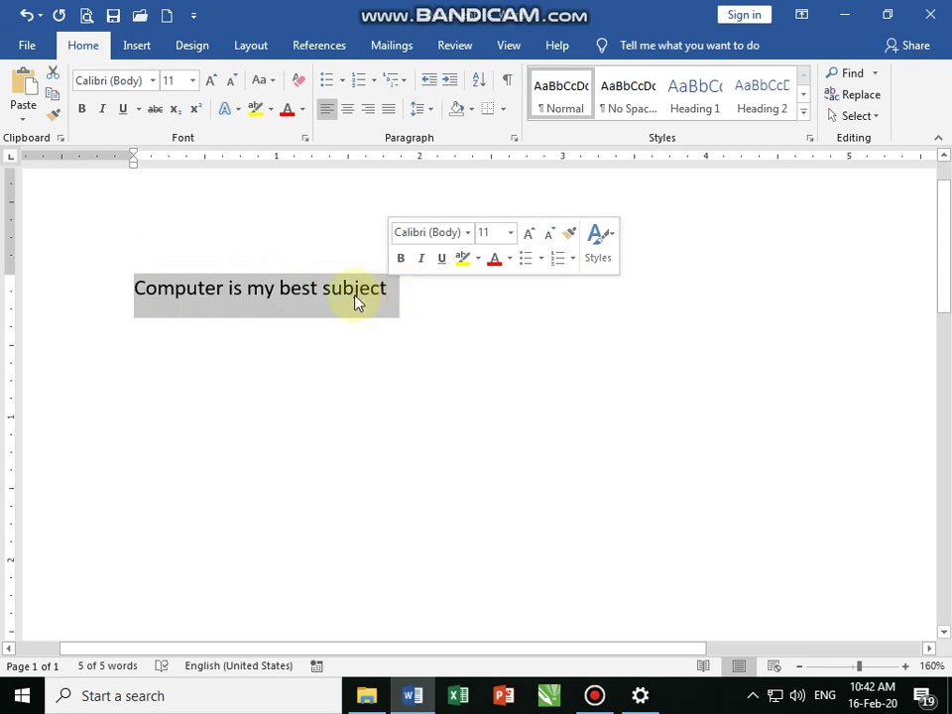
{"action": "left_click", "coordinate": [277, 289]}
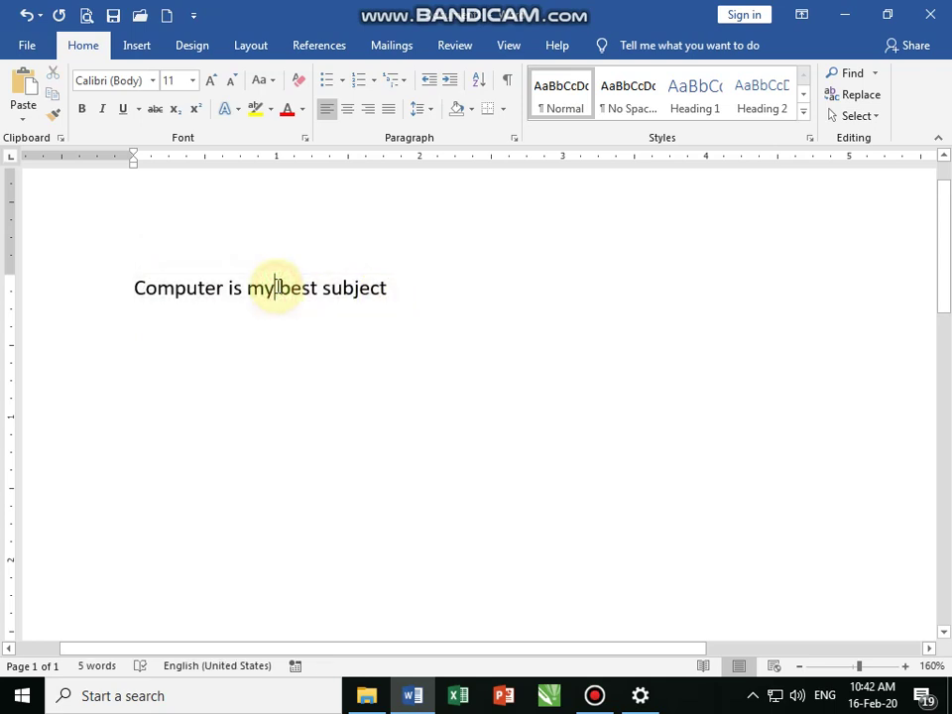
{"action": "mouse_move", "coordinate": [276, 288]}
{"action": "left_mouse_down"}
{"action": "mouse_move", "coordinate": [389, 288]}
{"action": "mouse_move", "coordinate": [381, 299]}
{"action": "left_mouse_up"}
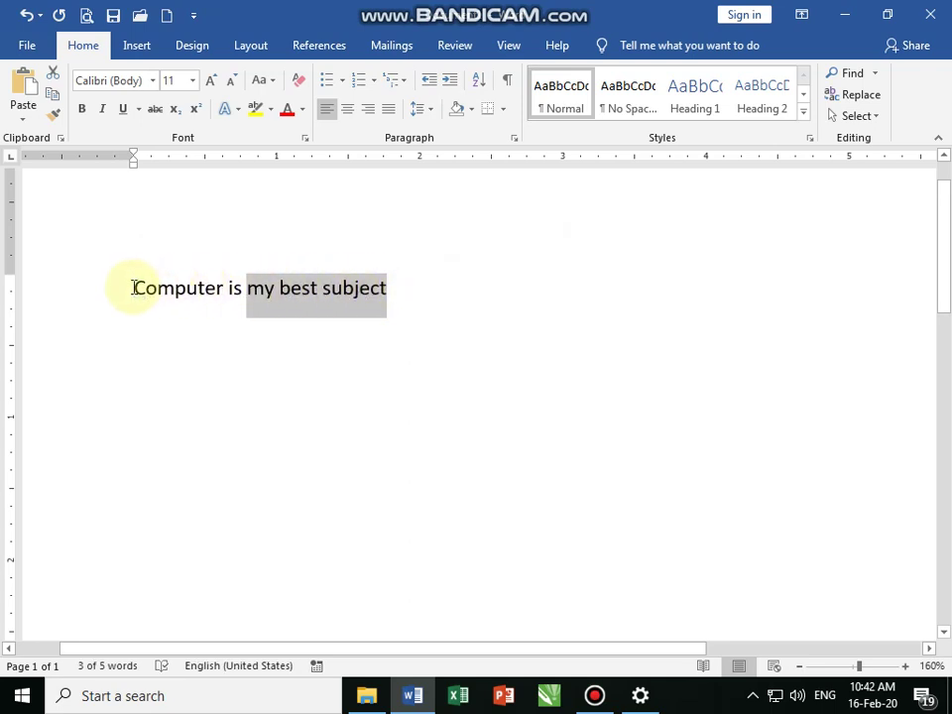
{"action": "left_click_drag", "start_coordinate": [133, 287], "coordinate": [246, 290]}
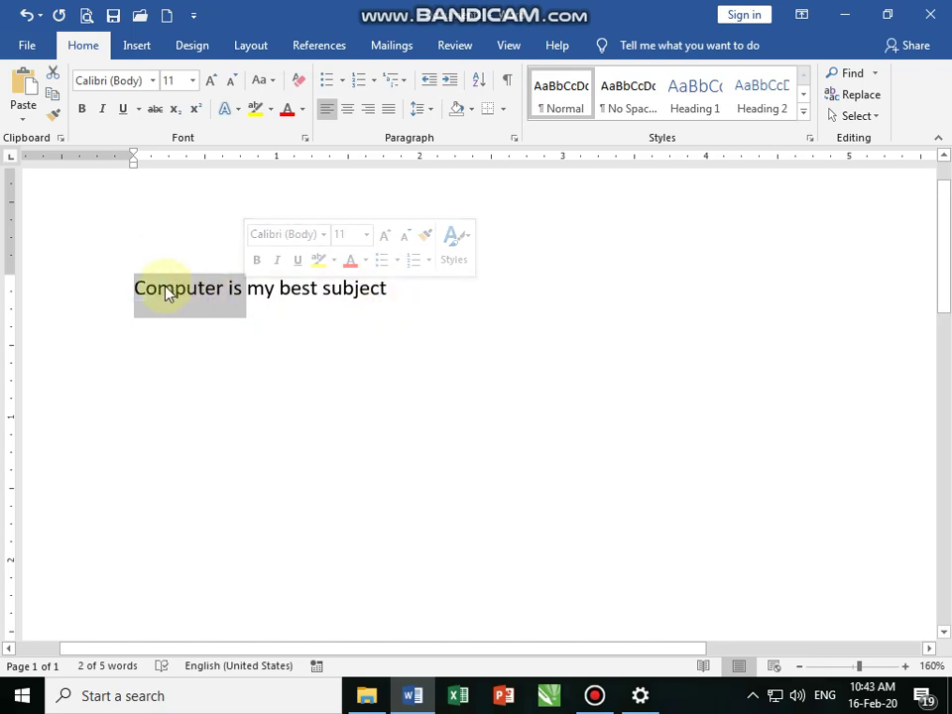
{"action": "left_click_drag", "start_coordinate": [134, 290], "coordinate": [387, 290]}
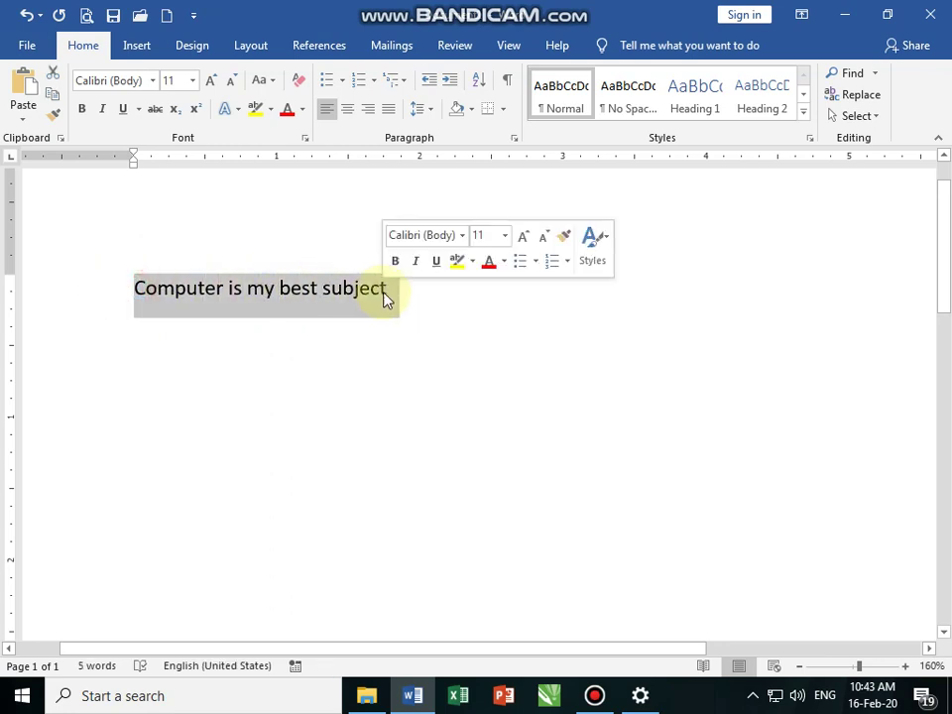
Step: Apply Times New Roman from the Font list to the selected sentence
{"action": "left_click", "coordinate": [152, 81]}
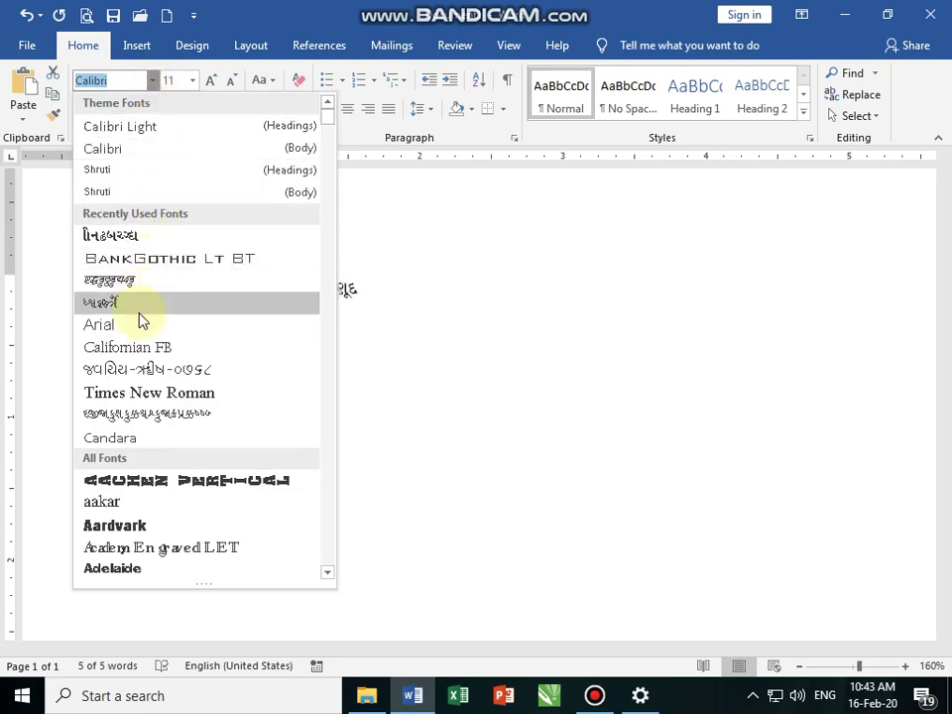
{"action": "scroll", "coordinate": [147, 340], "scroll_direction": "down", "scroll_amount": 1}
{"action": "scroll", "coordinate": [155, 402], "scroll_direction": "down", "scroll_amount": 1}
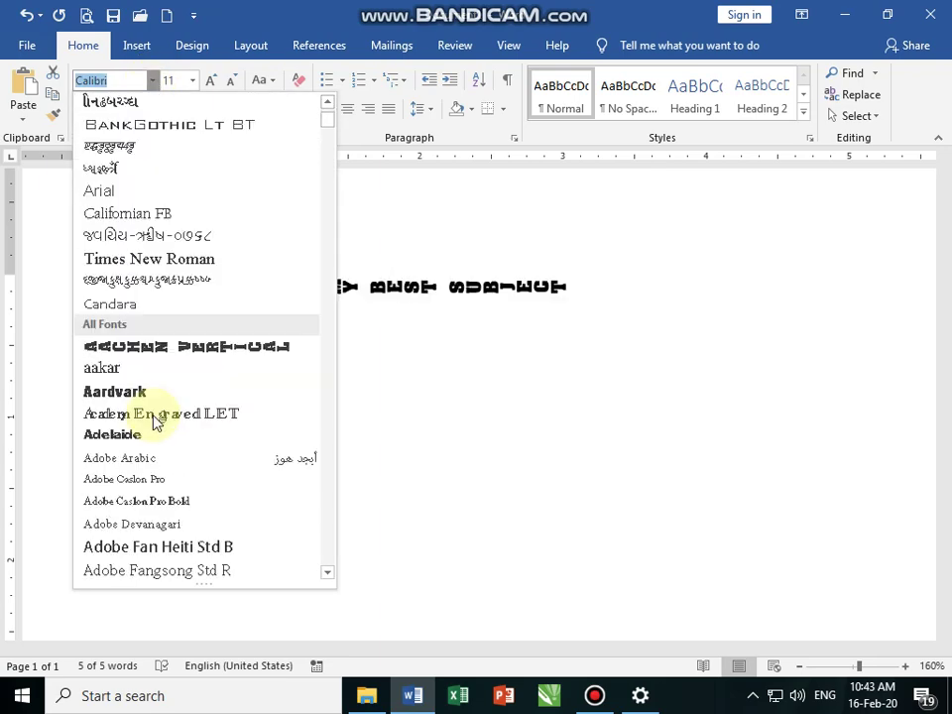
{"action": "scroll", "coordinate": [156, 415], "scroll_direction": "down", "scroll_amount": 1}
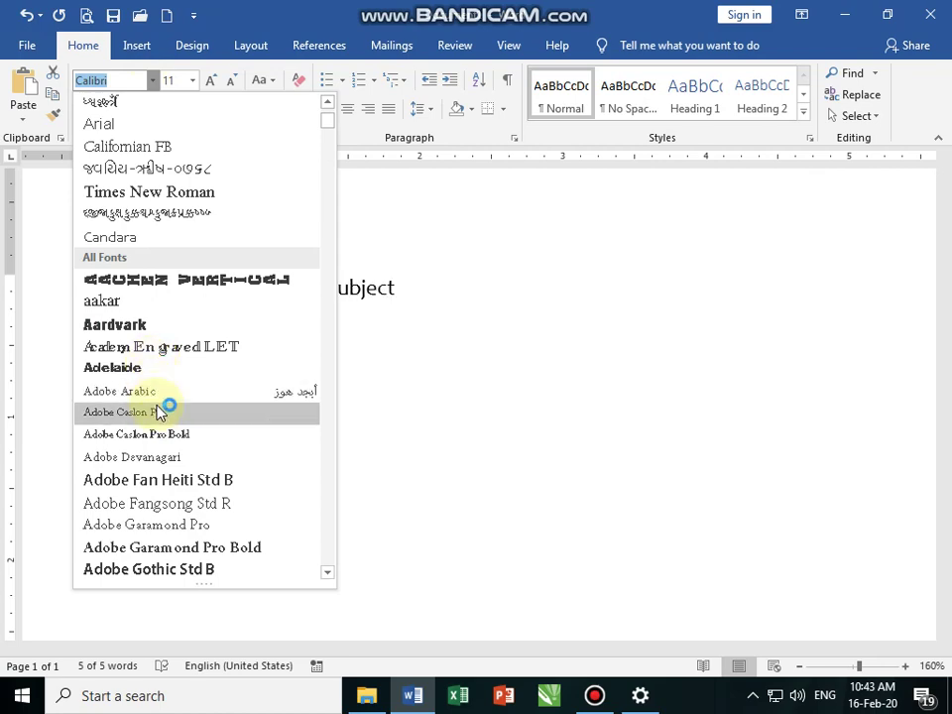
{"action": "scroll", "coordinate": [159, 412], "scroll_direction": "down", "scroll_amount": 1}
{"action": "scroll", "coordinate": [165, 388], "scroll_direction": "down", "scroll_amount": 1}
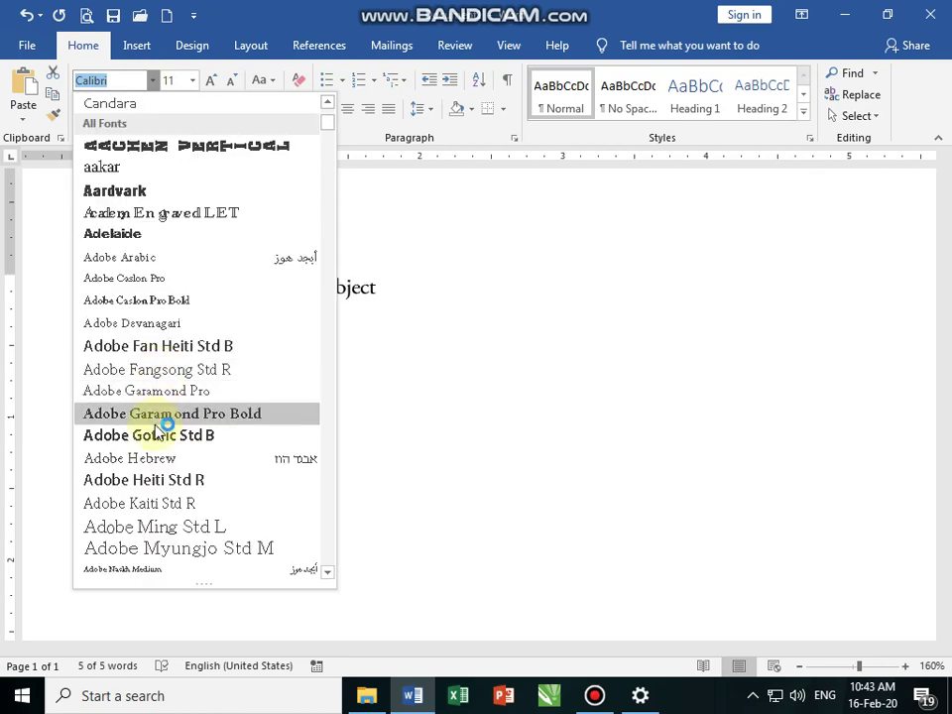
{"action": "scroll", "coordinate": [161, 407], "scroll_direction": "down", "scroll_amount": 2}
{"action": "scroll", "coordinate": [164, 392], "scroll_direction": "down", "scroll_amount": 1}
{"action": "scroll", "coordinate": [166, 374], "scroll_direction": "down", "scroll_amount": 1}
{"action": "scroll", "coordinate": [161, 377], "scroll_direction": "down", "scroll_amount": 2}
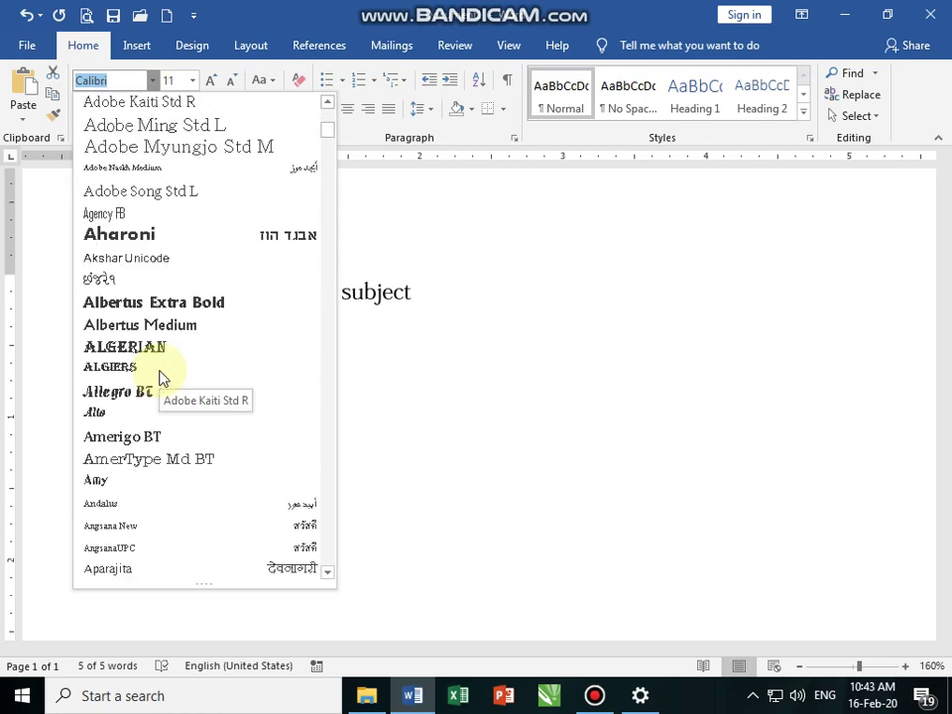
{"action": "scroll", "coordinate": [160, 378], "scroll_direction": "down", "scroll_amount": 2}
{"action": "scroll", "coordinate": [161, 417], "scroll_direction": "down", "scroll_amount": 1}
{"action": "scroll", "coordinate": [157, 417], "scroll_direction": "down", "scroll_amount": 1}
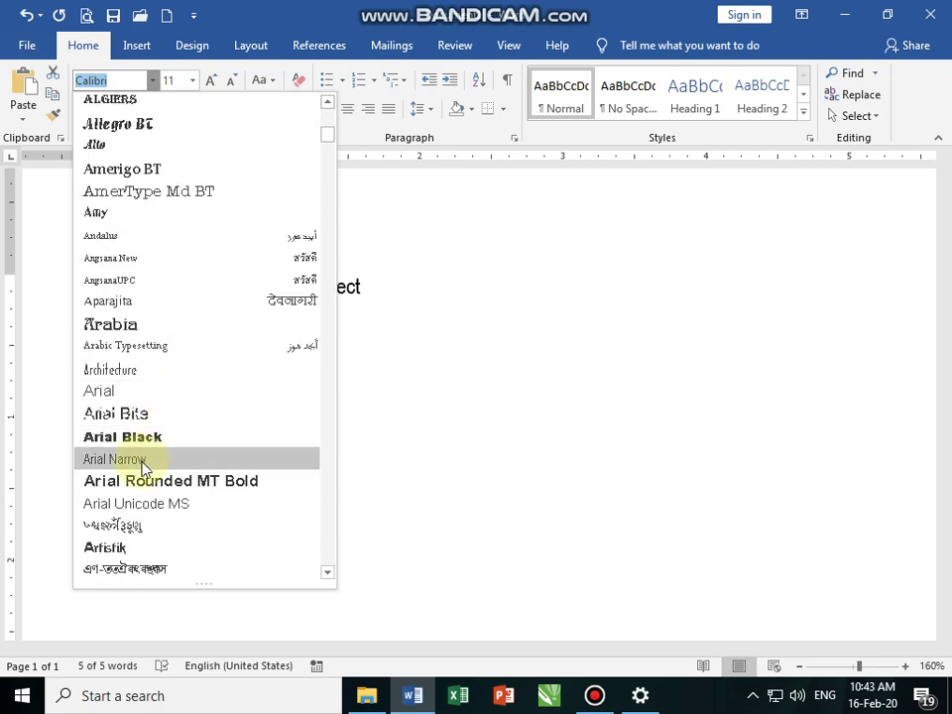
{"action": "left_click_drag", "start_coordinate": [328, 139], "coordinate": [328, 537]}
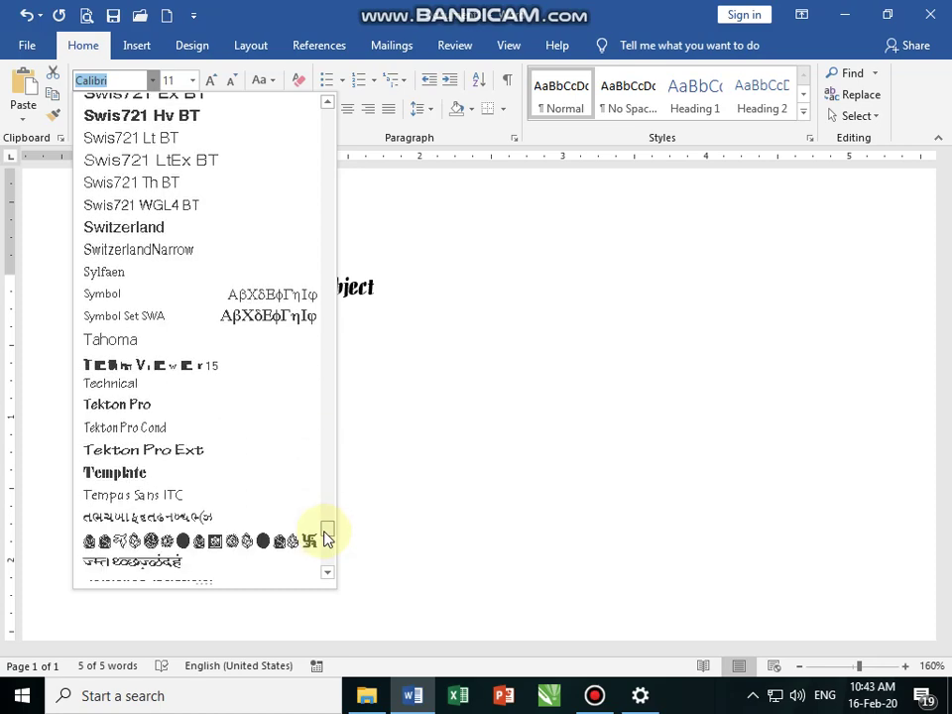
{"action": "scroll", "coordinate": [188, 410], "scroll_direction": "down", "scroll_amount": 3}
{"action": "scroll", "coordinate": [187, 408], "scroll_direction": "down", "scroll_amount": 2}
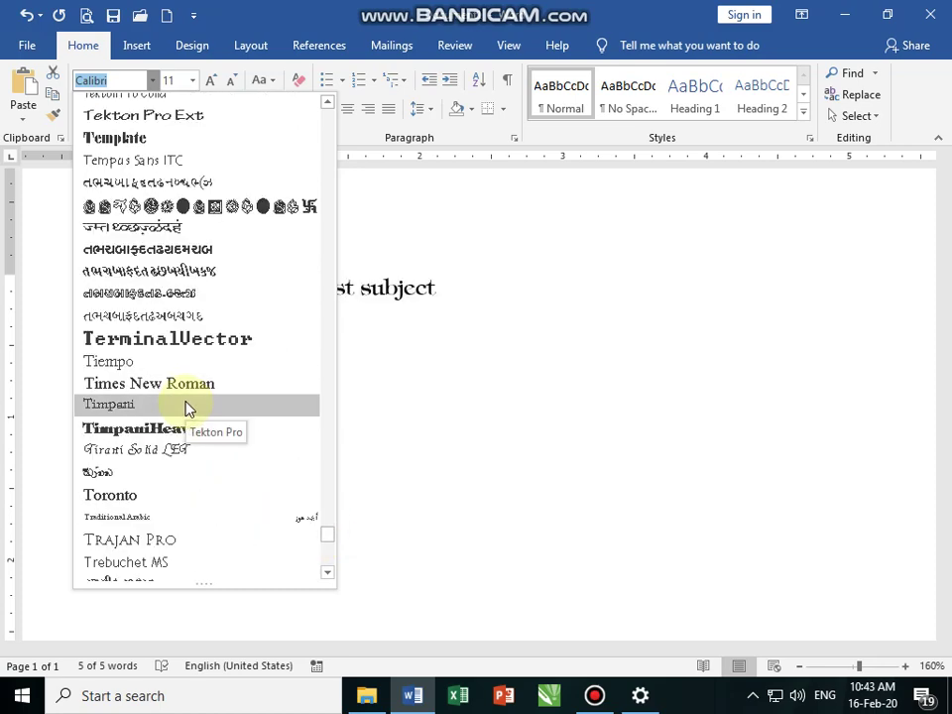
{"action": "left_click", "coordinate": [188, 384]}
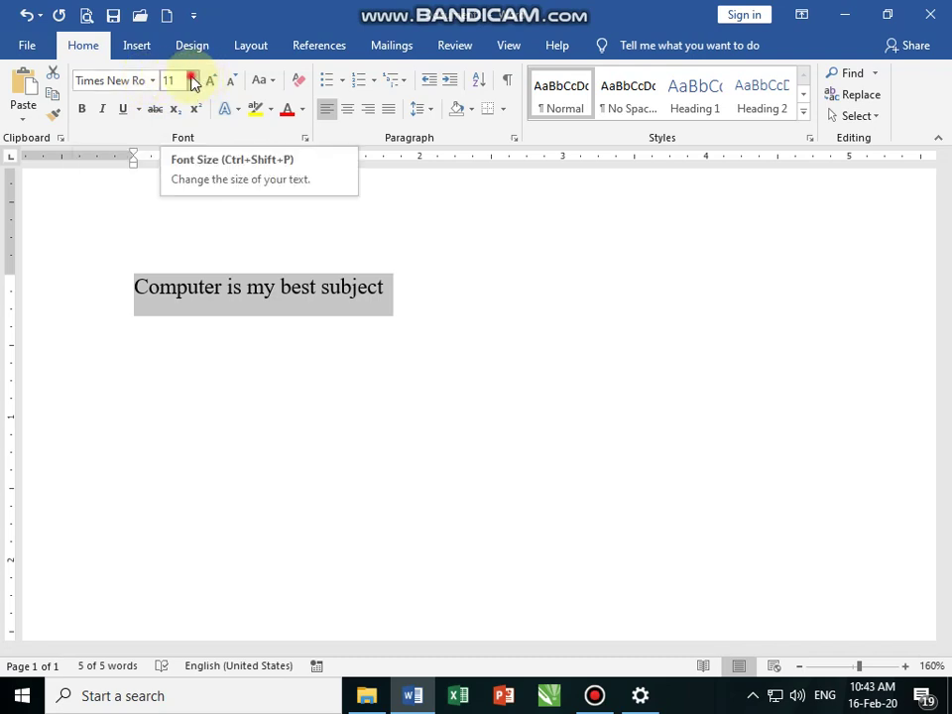
Step: Set the sentence to 12 pt after trying 33 in the Font Size box
{"action": "left_click", "coordinate": [193, 81]}
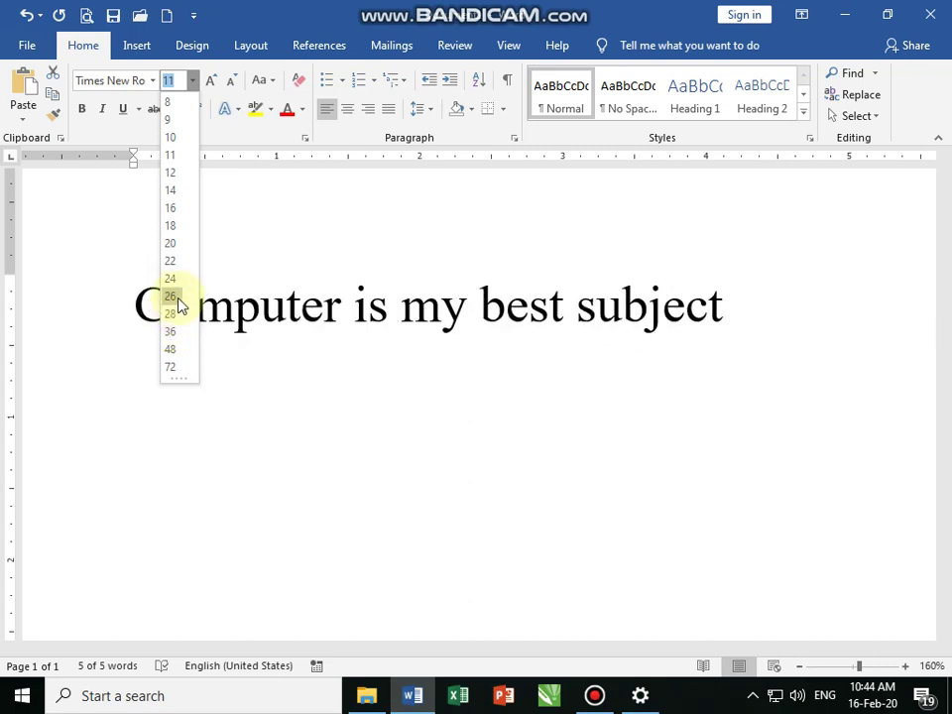
{"action": "left_click", "coordinate": [177, 82]}
{"action": "type", "text": "1"}
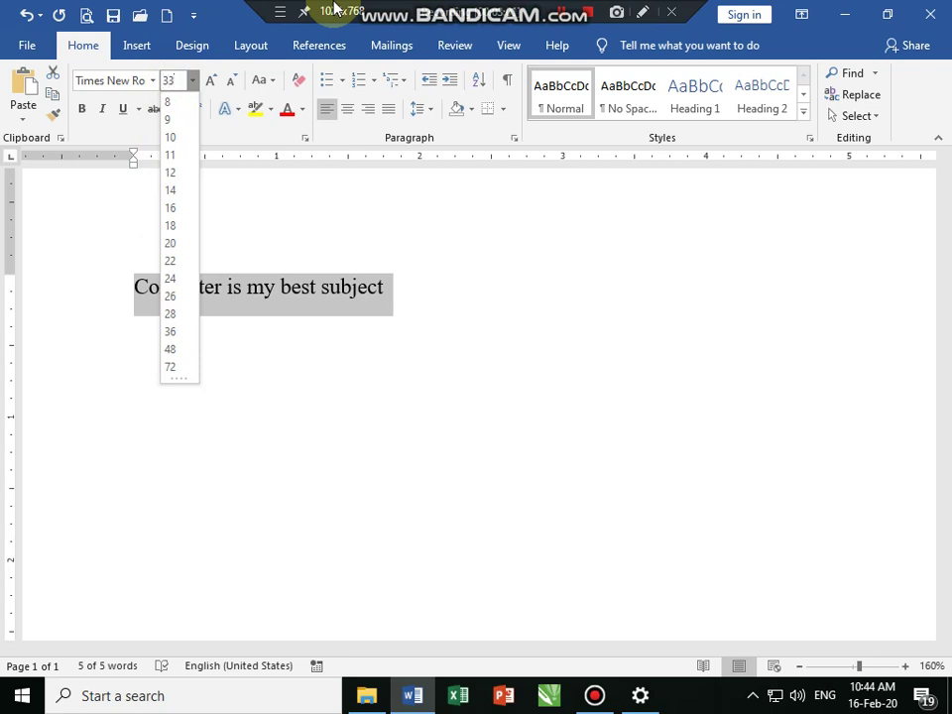
{"action": "key", "text": "Return"}
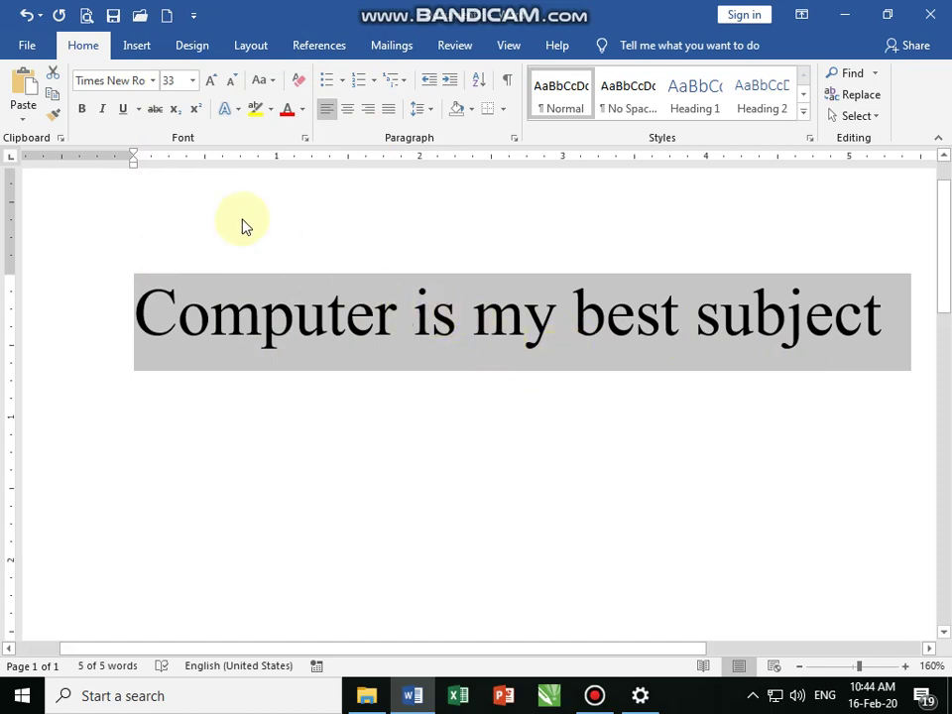
{"action": "left_click", "coordinate": [192, 80]}
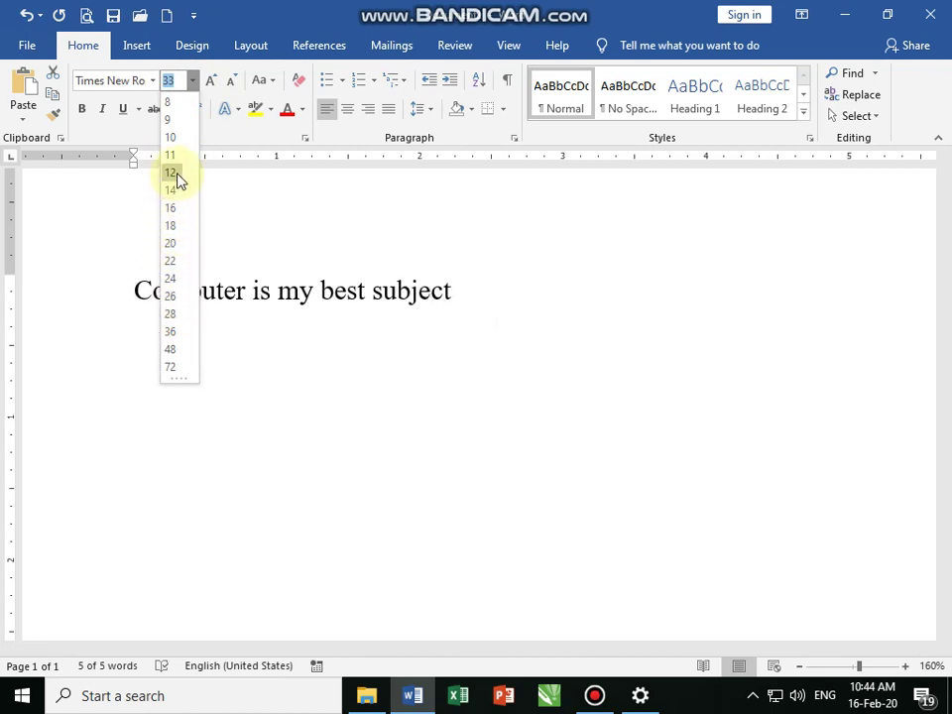
{"action": "left_click", "coordinate": [175, 173]}
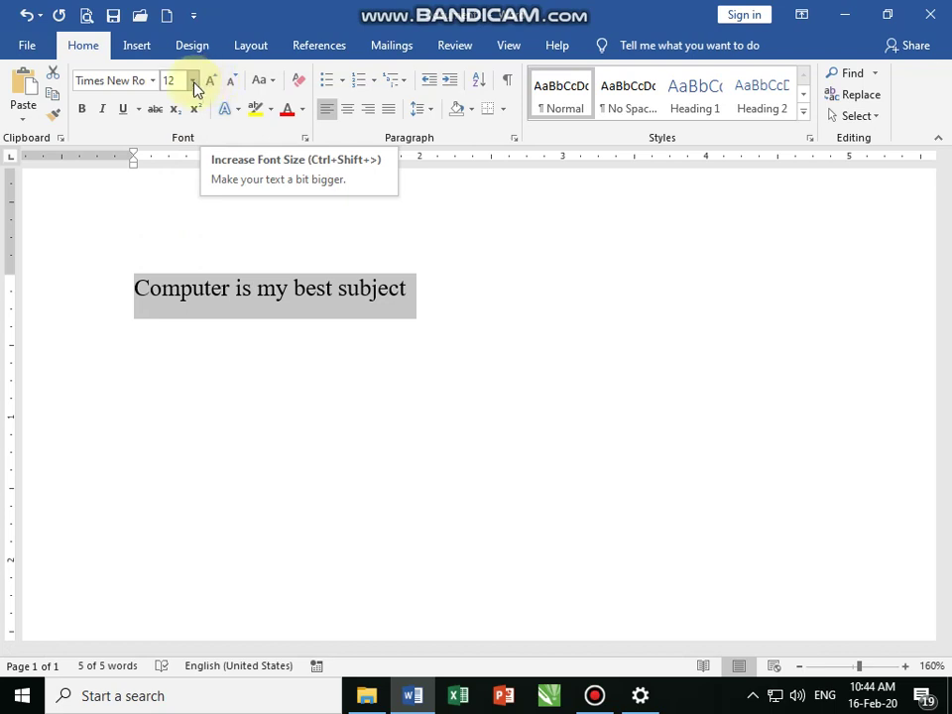
{"action": "left_click", "coordinate": [192, 81]}
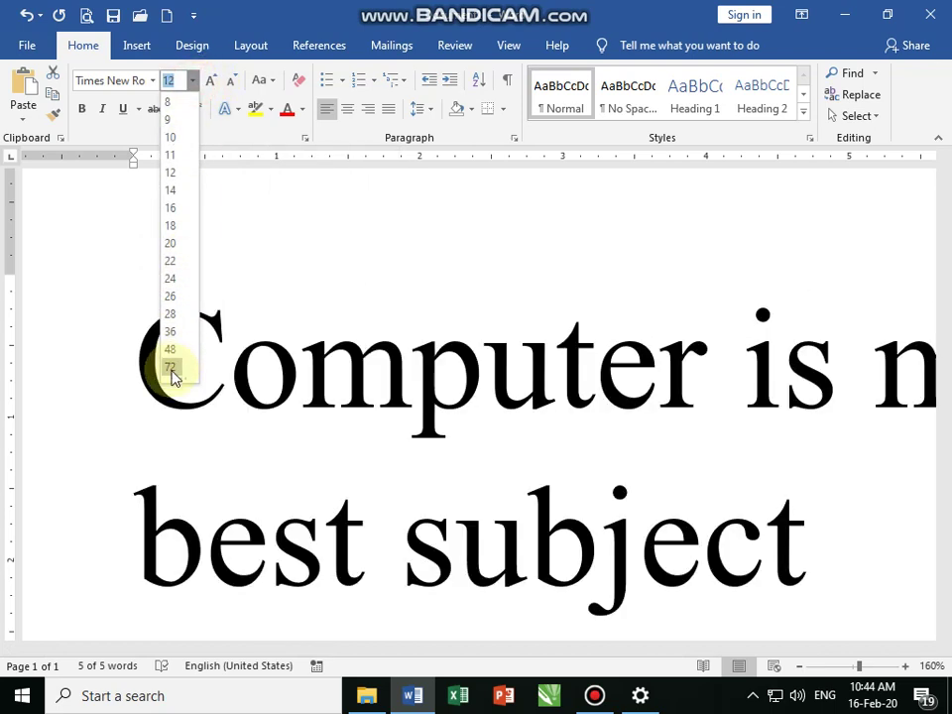
{"action": "left_click", "coordinate": [236, 235]}
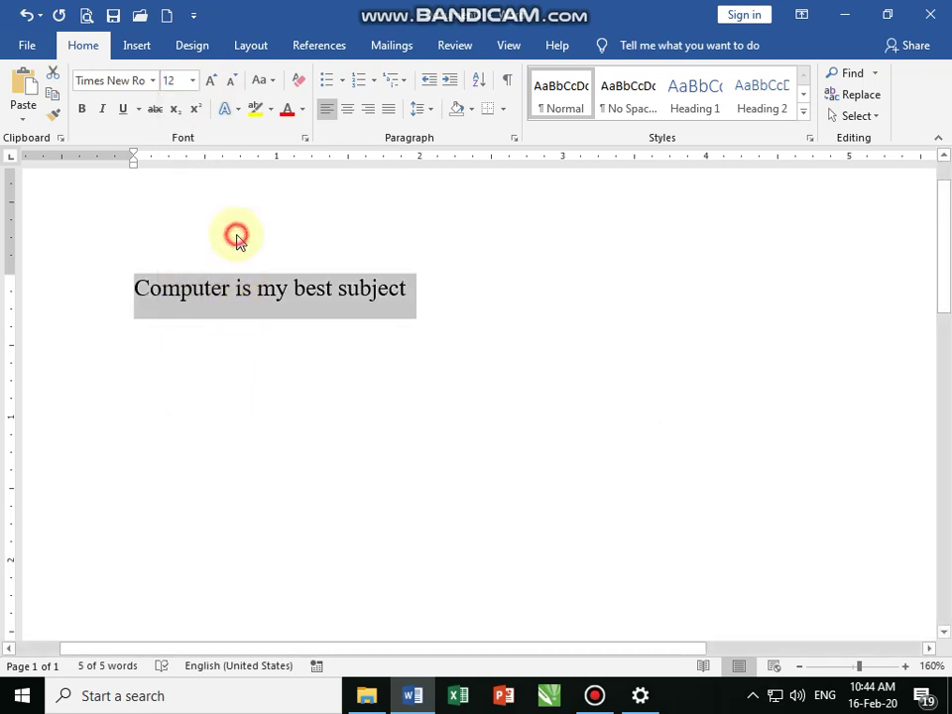
{"action": "left_click", "coordinate": [206, 87]}
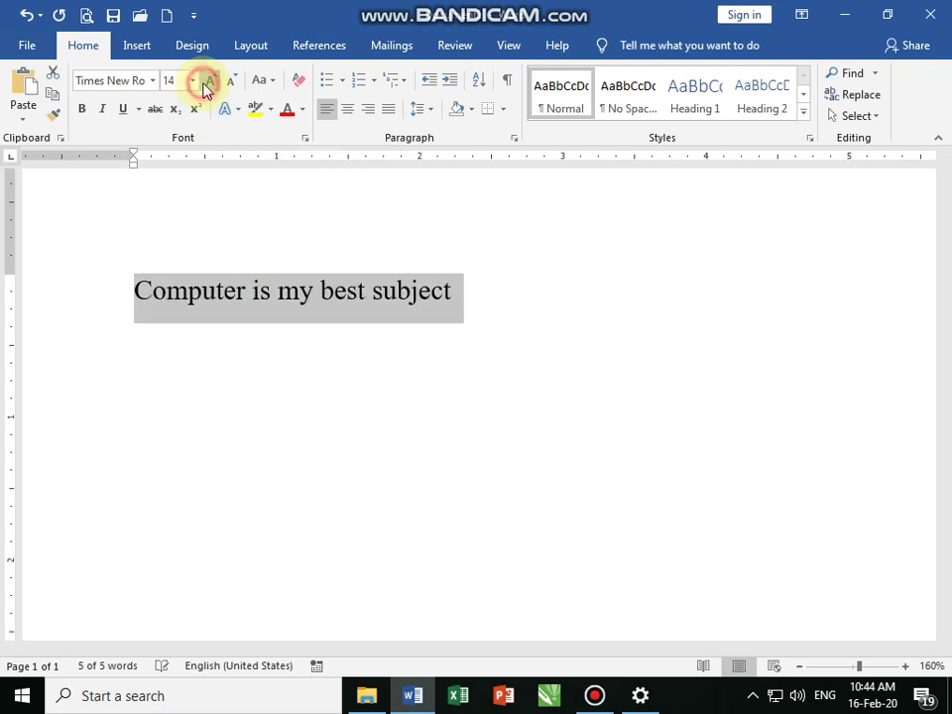
{"action": "left_click", "coordinate": [206, 87]}
{"action": "left_click", "coordinate": [207, 87]}
{"action": "left_click", "coordinate": [206, 87]}
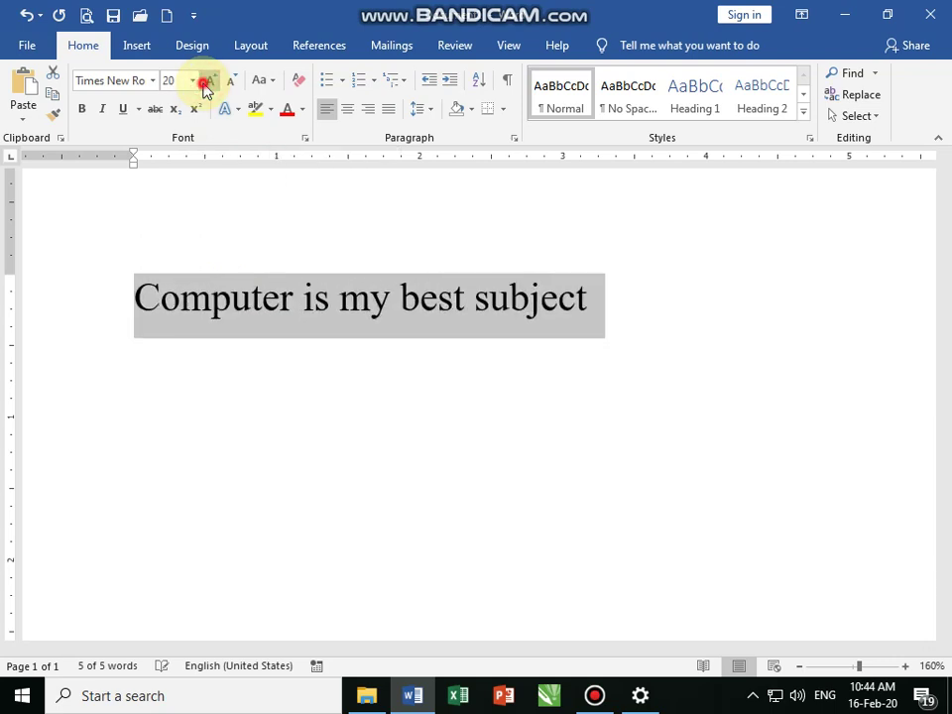
{"action": "left_click", "coordinate": [205, 87]}
{"action": "left_click", "coordinate": [205, 87]}
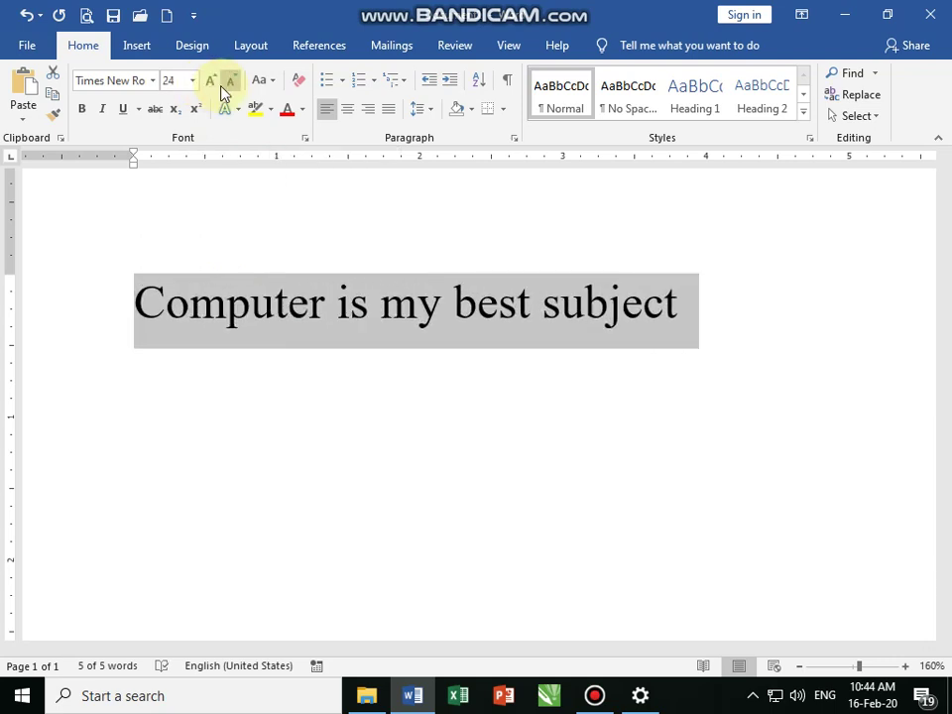
{"action": "left_click", "coordinate": [227, 90]}
{"action": "left_click", "coordinate": [228, 89]}
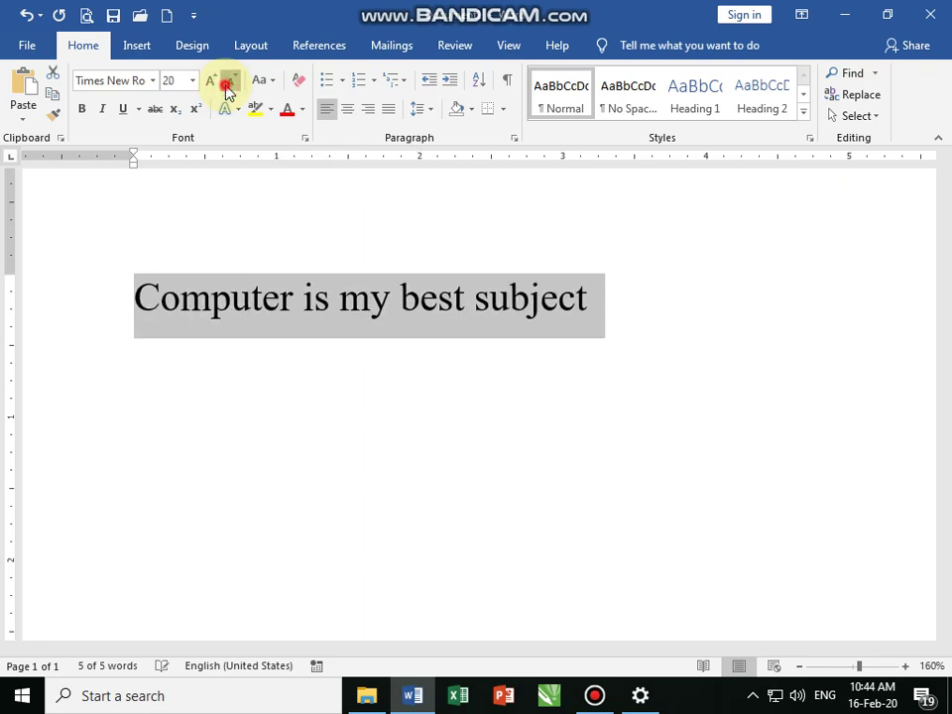
{"action": "left_click", "coordinate": [227, 89]}
{"action": "left_click", "coordinate": [227, 89]}
{"action": "left_click", "coordinate": [227, 89]}
{"action": "left_click", "coordinate": [227, 89]}
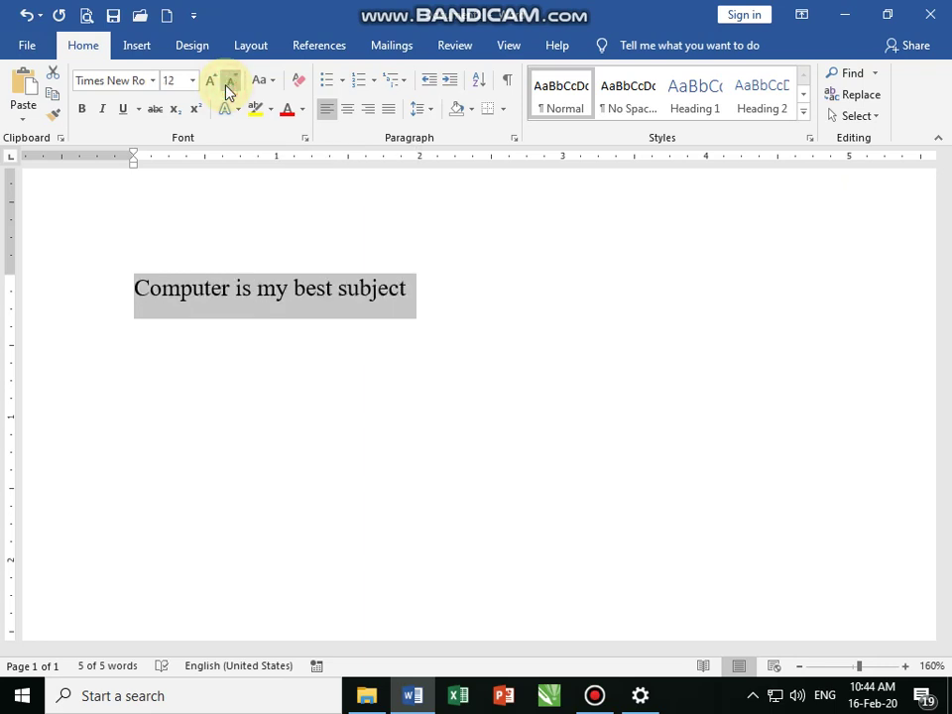
Step: Toggle bold and italic on and off, leaving the sentence with a single underline
{"action": "left_click", "coordinate": [85, 117]}
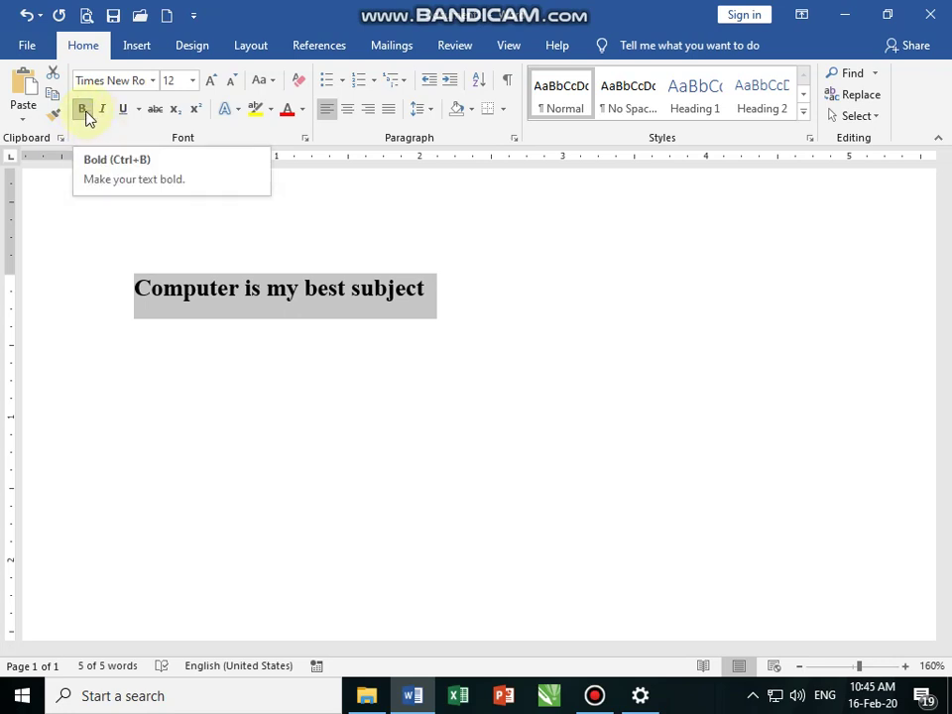
{"action": "left_click", "coordinate": [86, 117]}
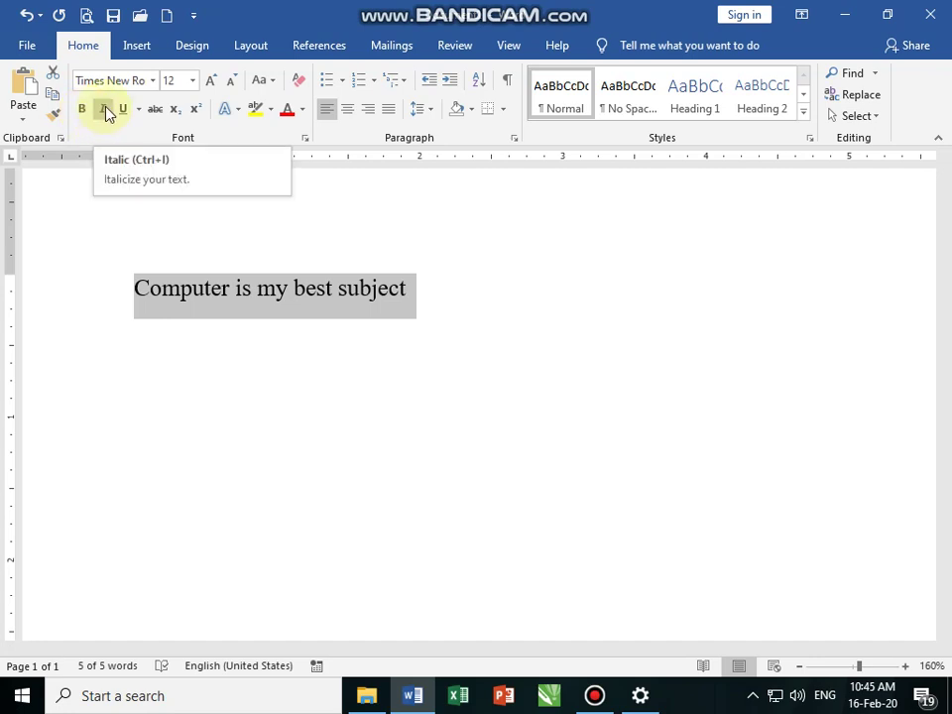
{"action": "left_click", "coordinate": [104, 110]}
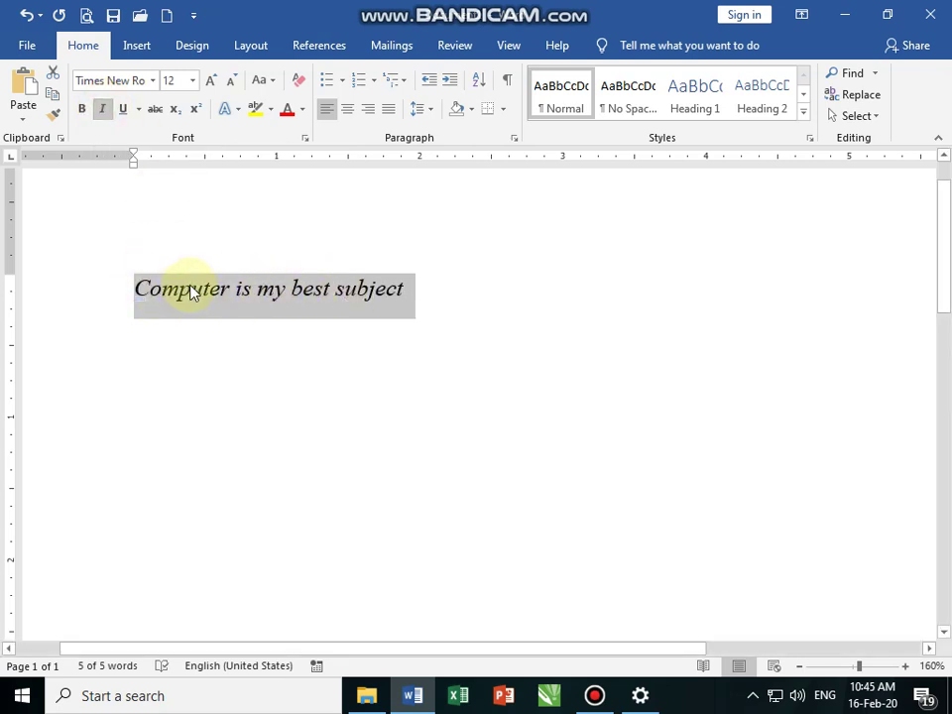
{"action": "left_click", "coordinate": [105, 110]}
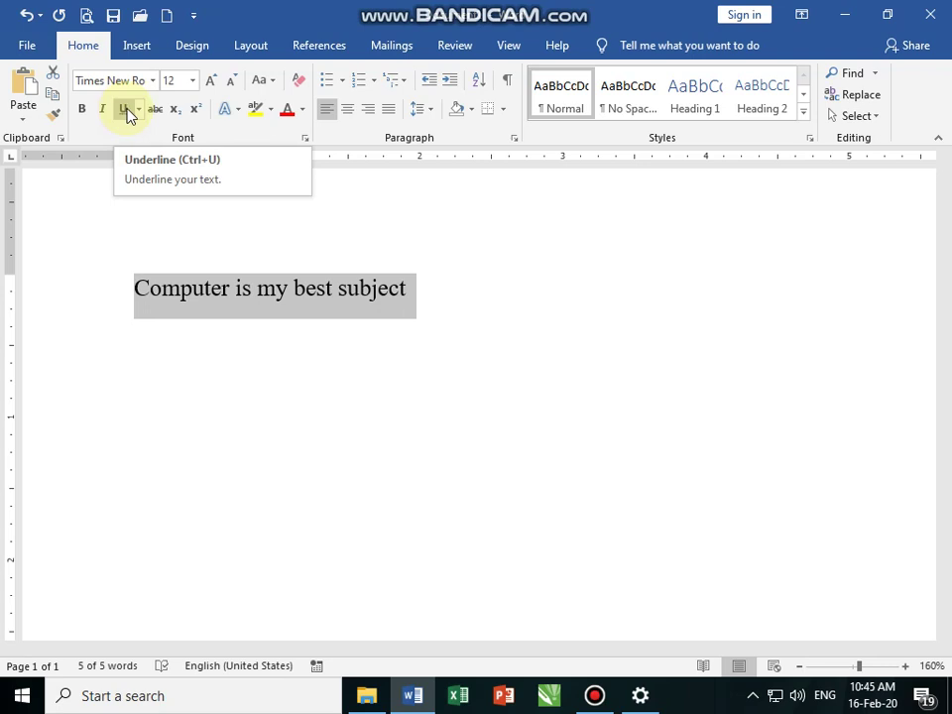
{"action": "left_click", "coordinate": [124, 110]}
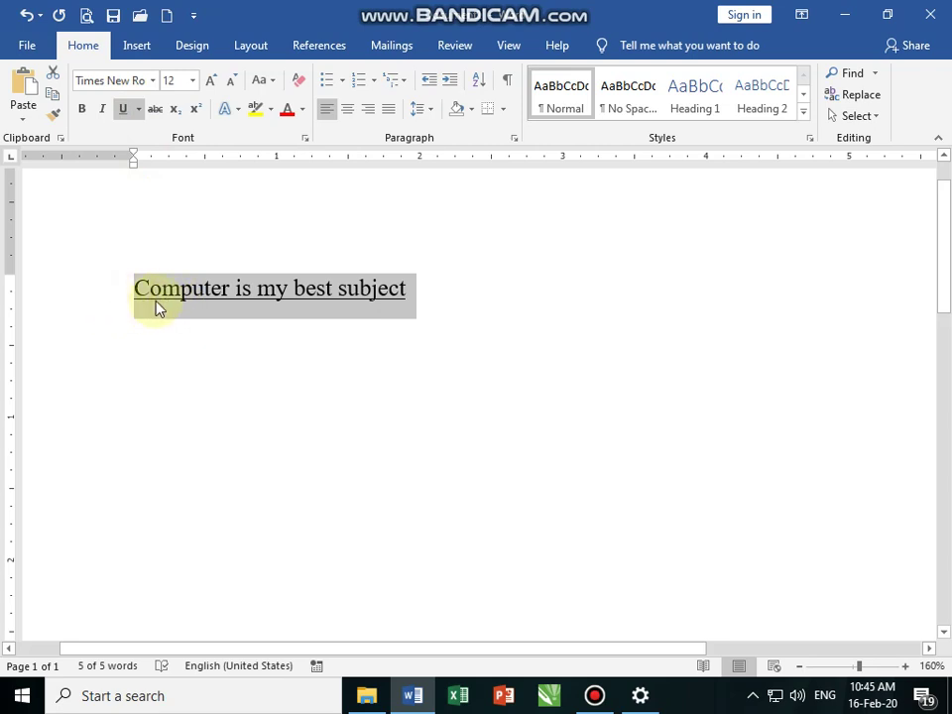
{"action": "left_click", "coordinate": [125, 109]}
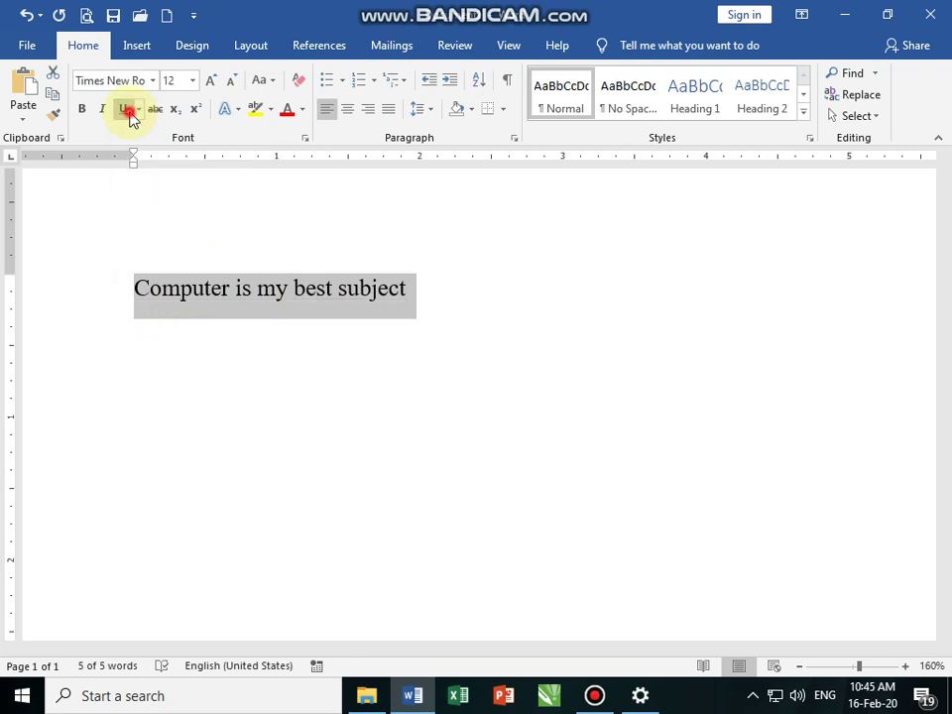
{"action": "left_click", "coordinate": [130, 113]}
Step: Change the underline colour to green, then set the underline style to None
{"action": "left_click", "coordinate": [139, 114]}
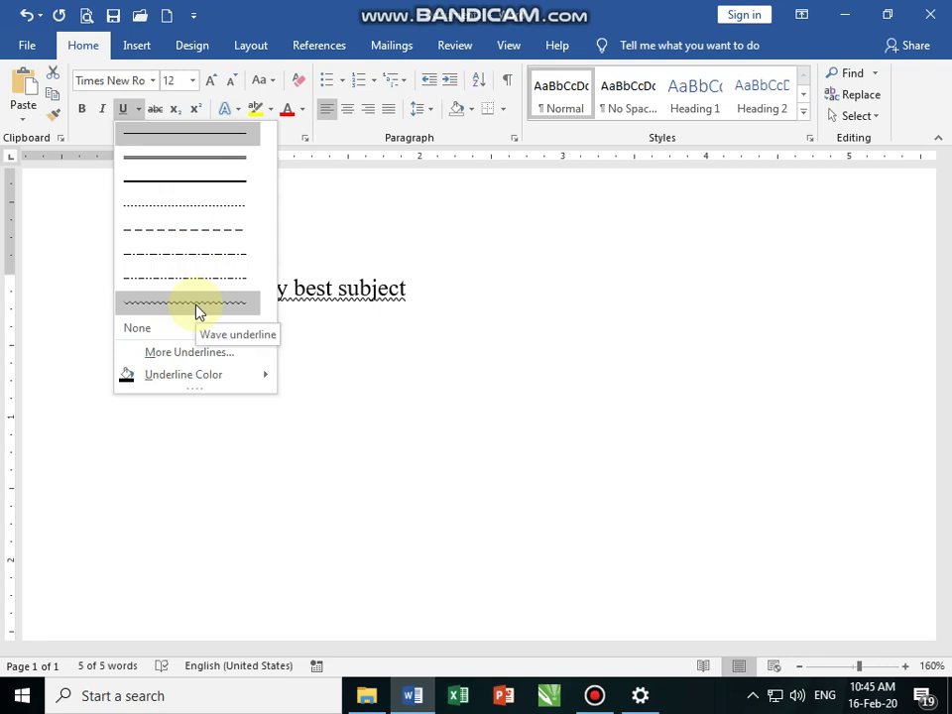
{"action": "mouse_move", "coordinate": [184, 375]}
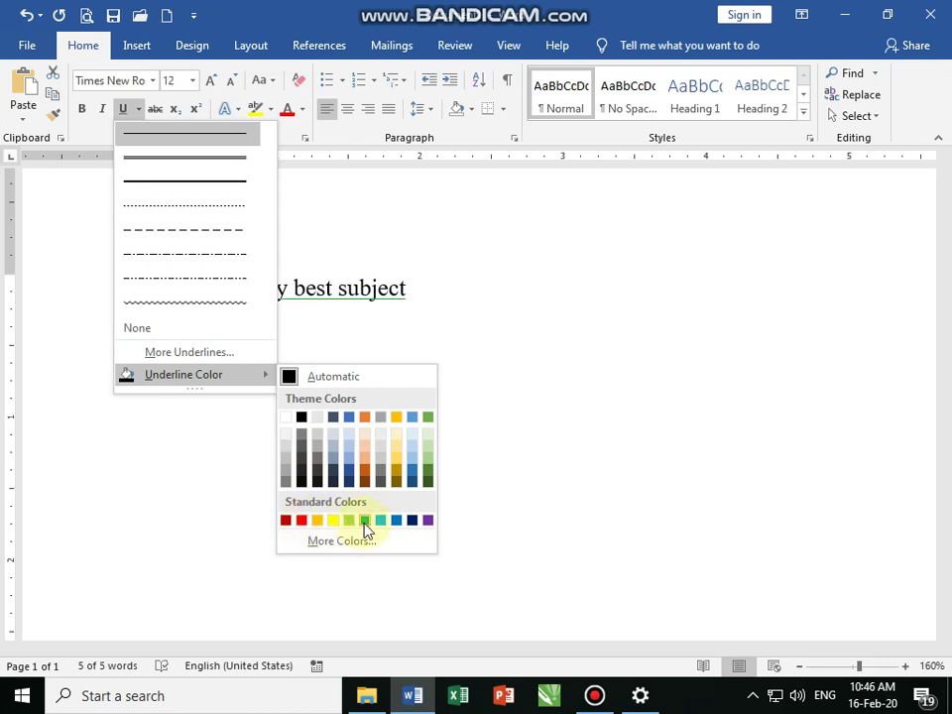
{"action": "left_click", "coordinate": [428, 417]}
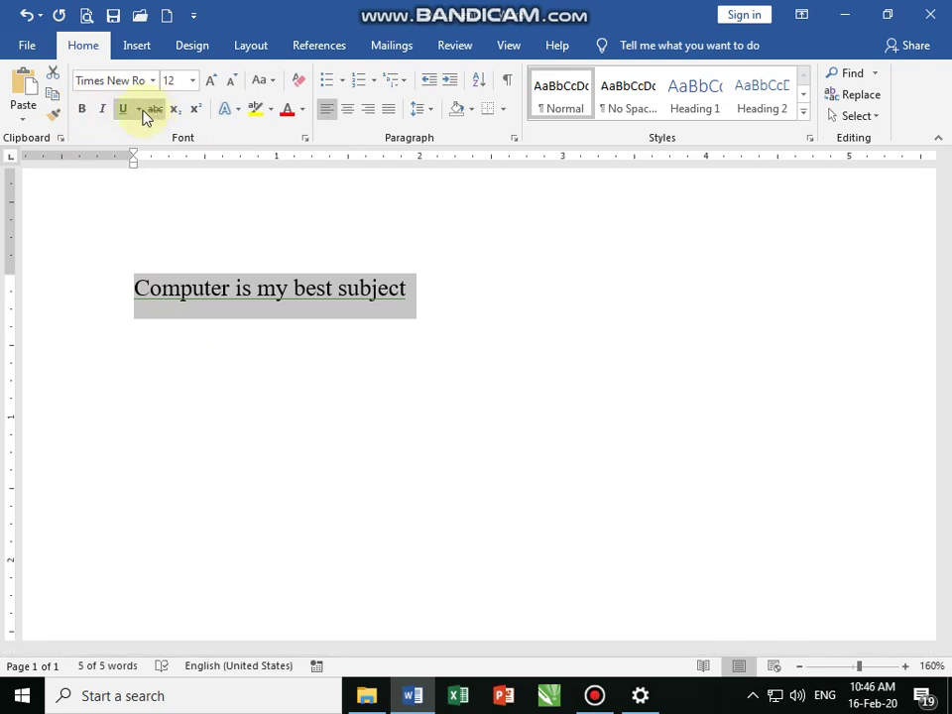
{"action": "left_click", "coordinate": [139, 111]}
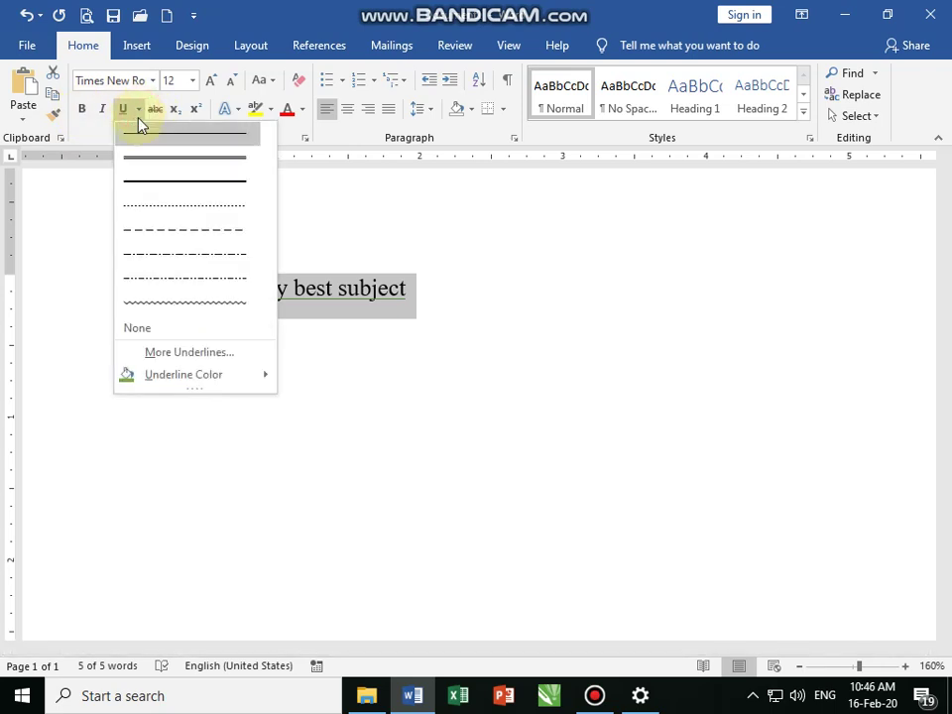
{"action": "left_click", "coordinate": [159, 332]}
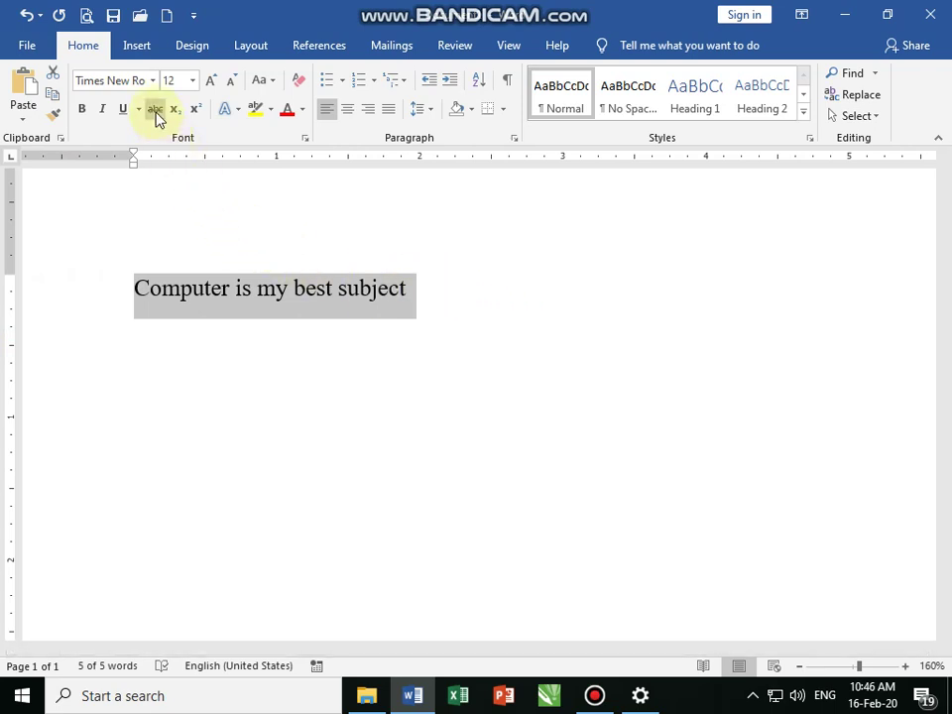
{"action": "left_click", "coordinate": [181, 298]}
{"action": "left_click_drag", "start_coordinate": [134, 287], "coordinate": [230, 300]}
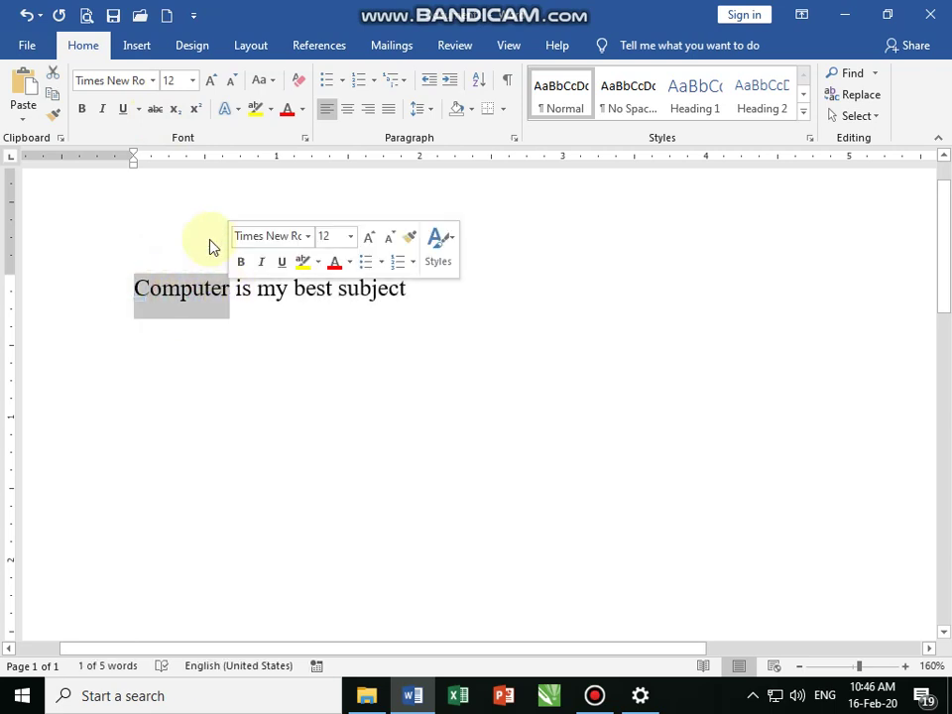
{"action": "left_click", "coordinate": [159, 111]}
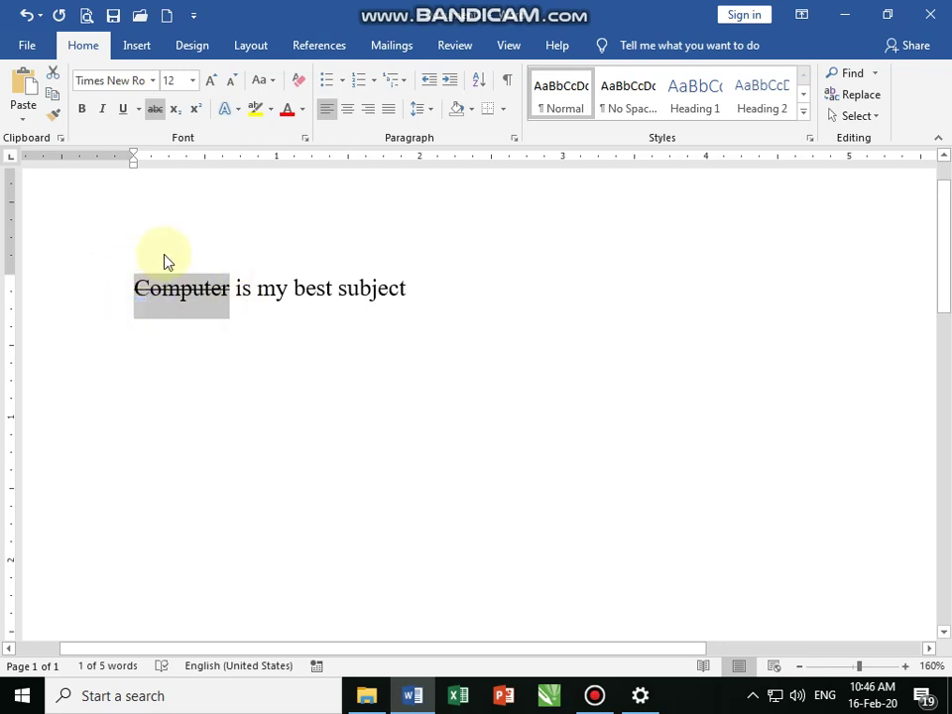
{"action": "left_click", "coordinate": [156, 111]}
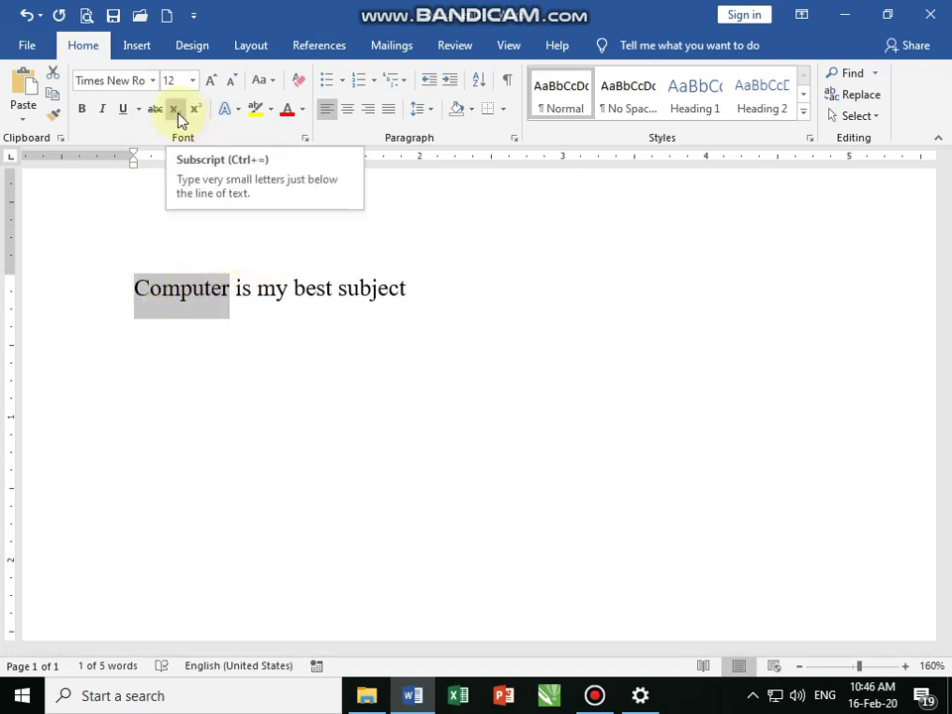
{"action": "left_click", "coordinate": [436, 299]}
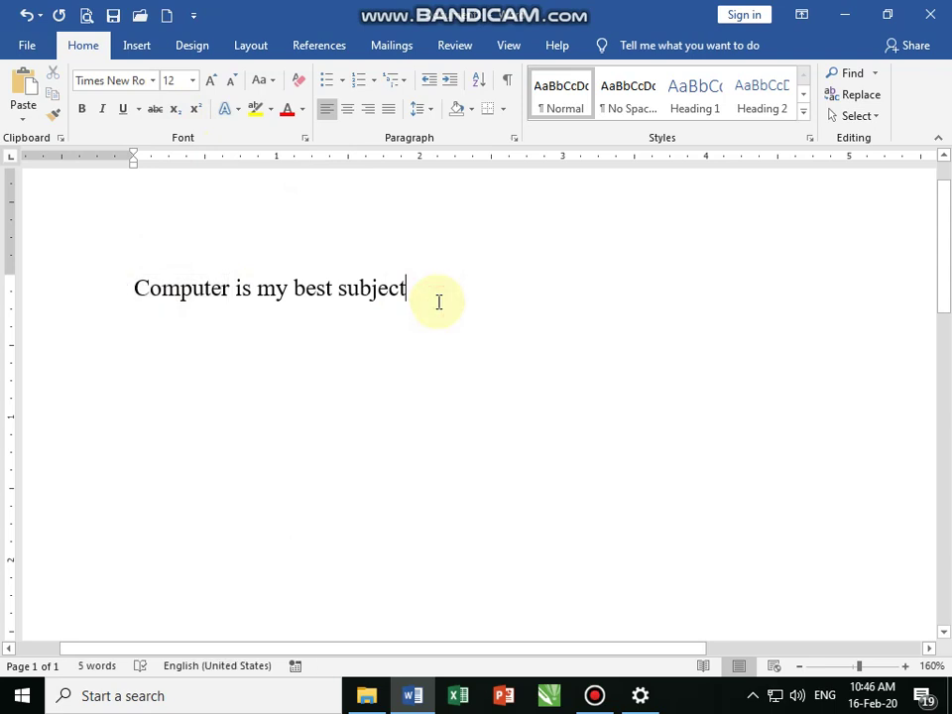
Step: Add an H₂O line with subscript 2, then type 12TH on the line below
{"action": "key", "text": "Return"}
{"action": "key", "text": "Return"}
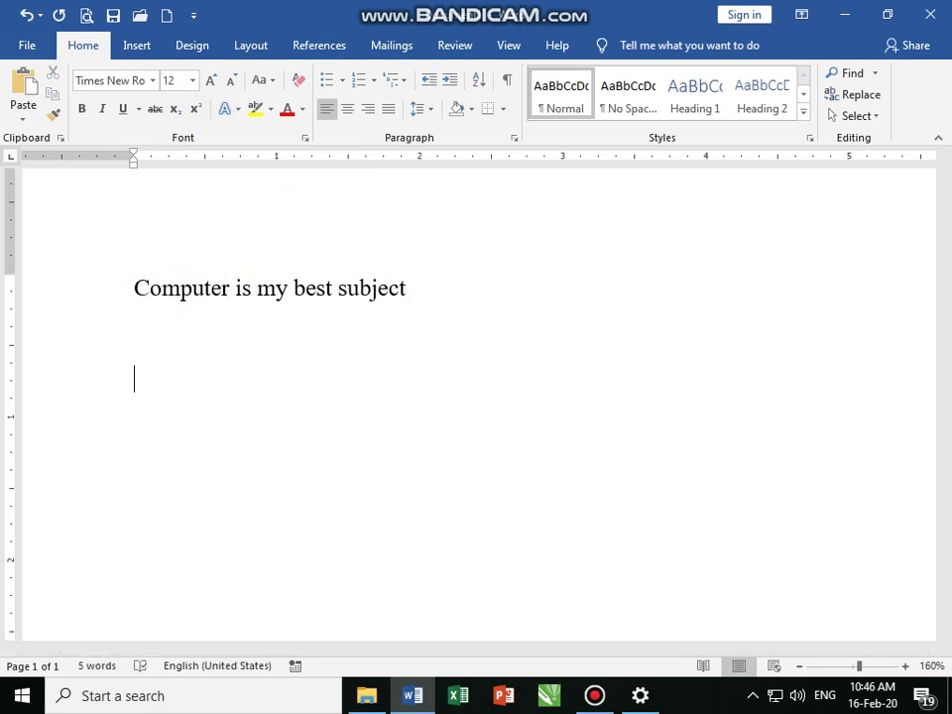
{"action": "type", "text": "H"}
{"action": "type", "text": "2O"}
{"action": "key", "text": "BackSpace"}
{"action": "key", "text": "BackSpace"}
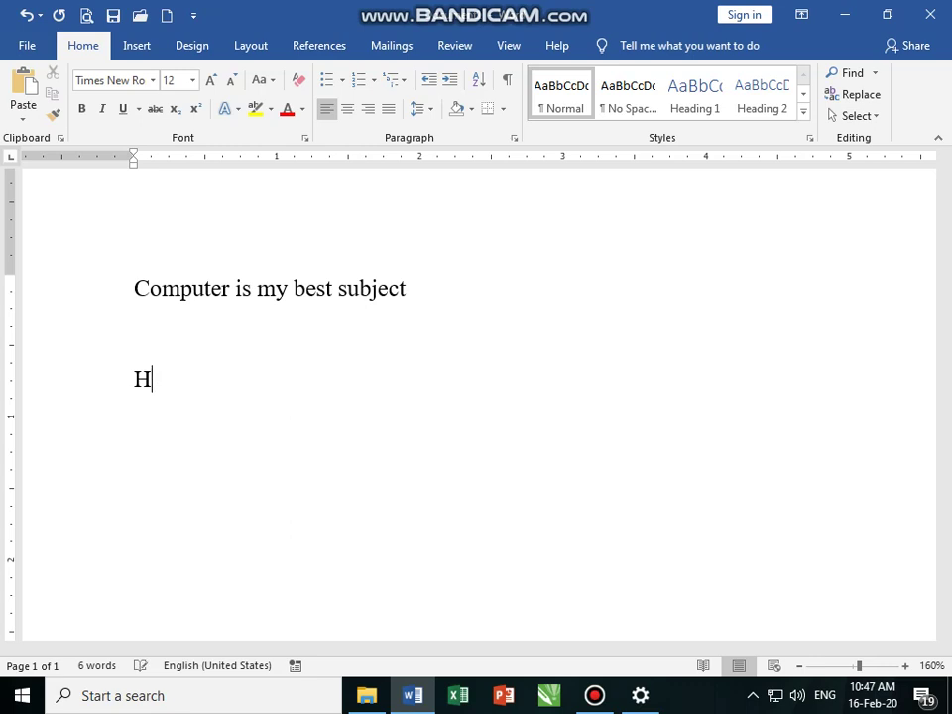
{"action": "left_click", "coordinate": [176, 115]}
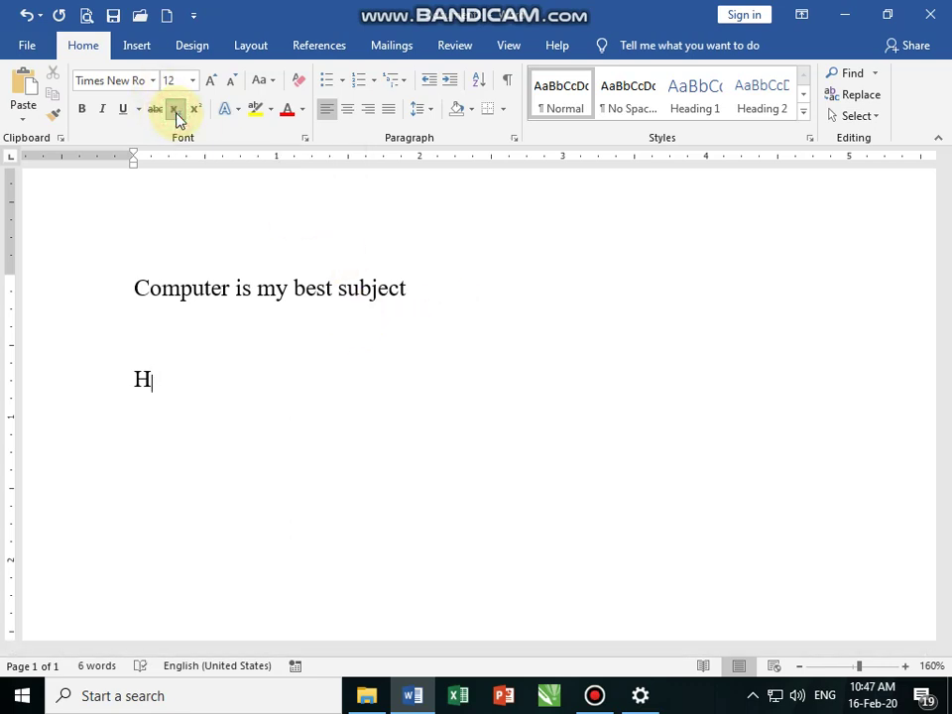
{"action": "type", "text": "2"}
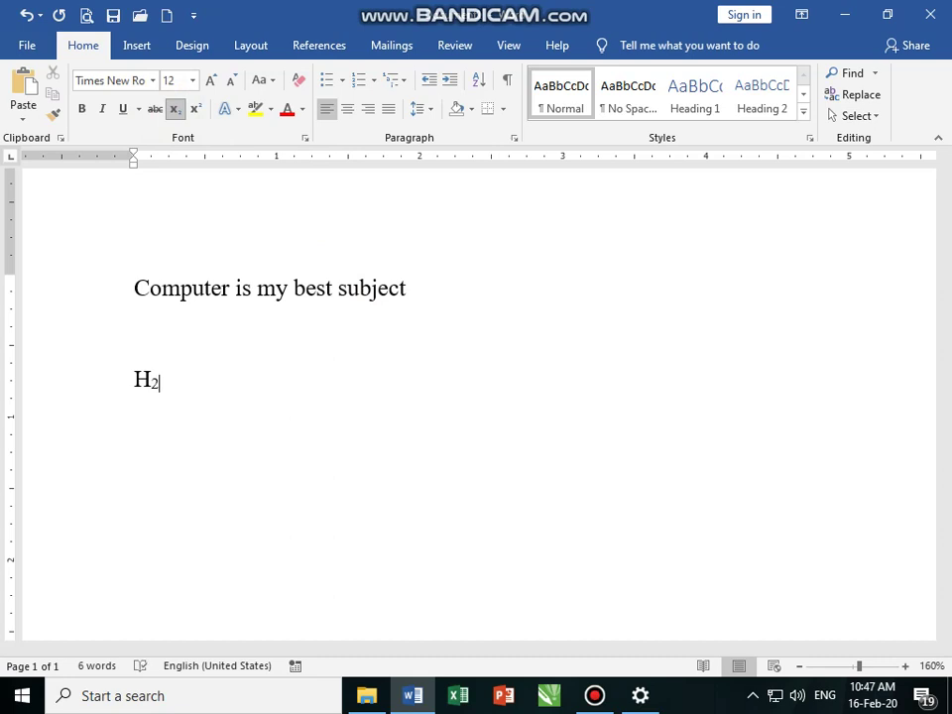
{"action": "type", "text": "KLSDFGJL"}
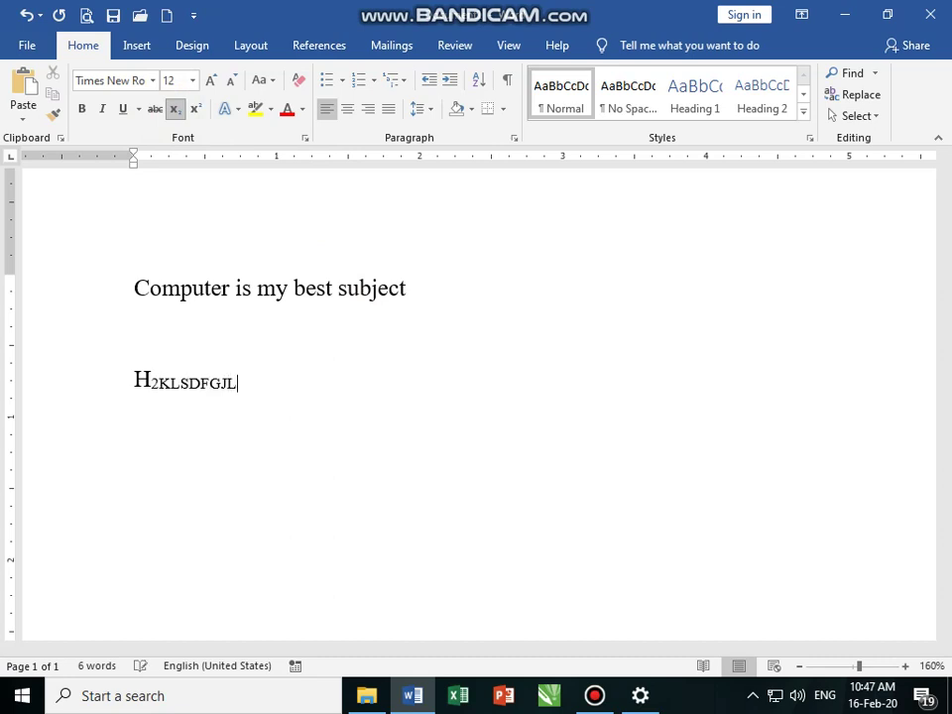
{"action": "key", "text": "BackSpace"}
{"action": "key", "text": "BackSpace"}
{"action": "key", "text": "BackSpace"}
{"action": "key", "text": "BackSpace"}
{"action": "key", "text": "BackSpace"}
{"action": "key", "text": "BackSpace"}
{"action": "key", "text": "BackSpace"}
{"action": "key", "text": "BackSpace"}
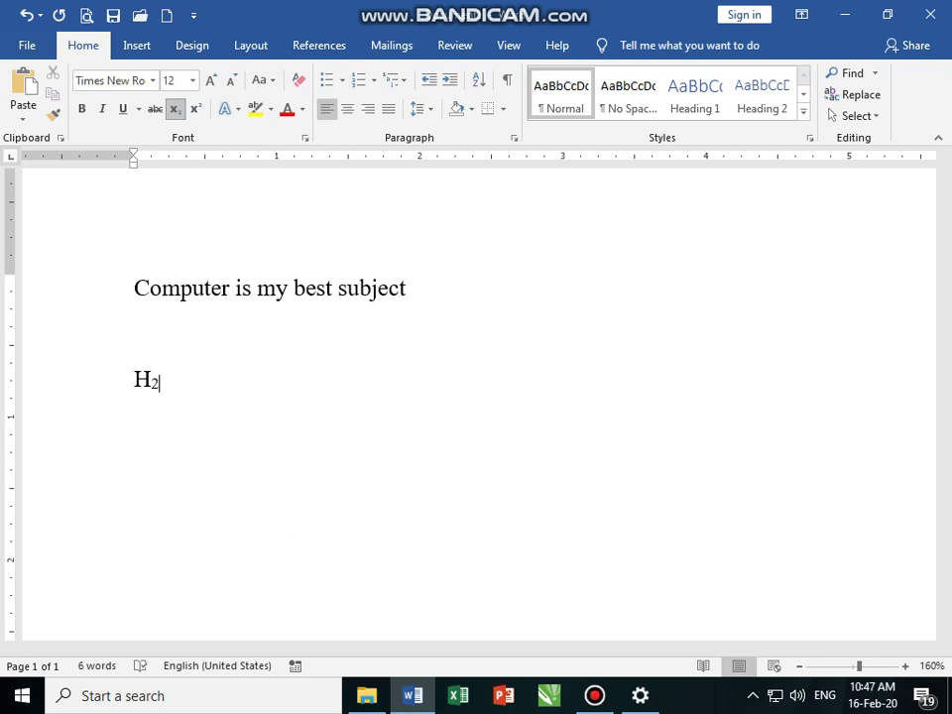
{"action": "left_click", "coordinate": [175, 111]}
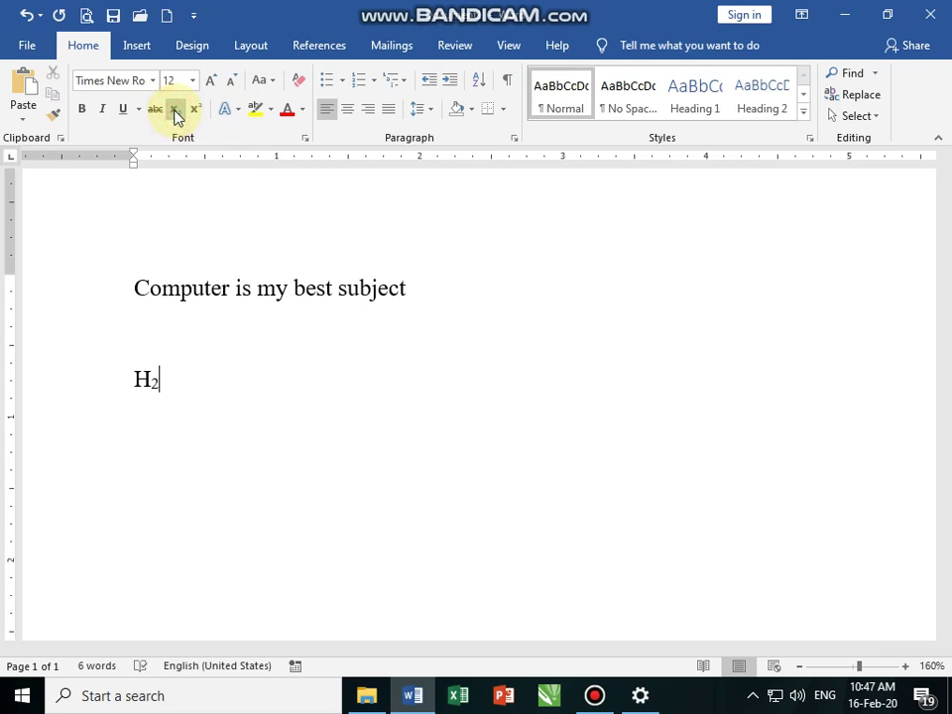
{"action": "type", "text": "O"}
{"action": "key", "text": "Return"}
{"action": "key", "text": "Return"}
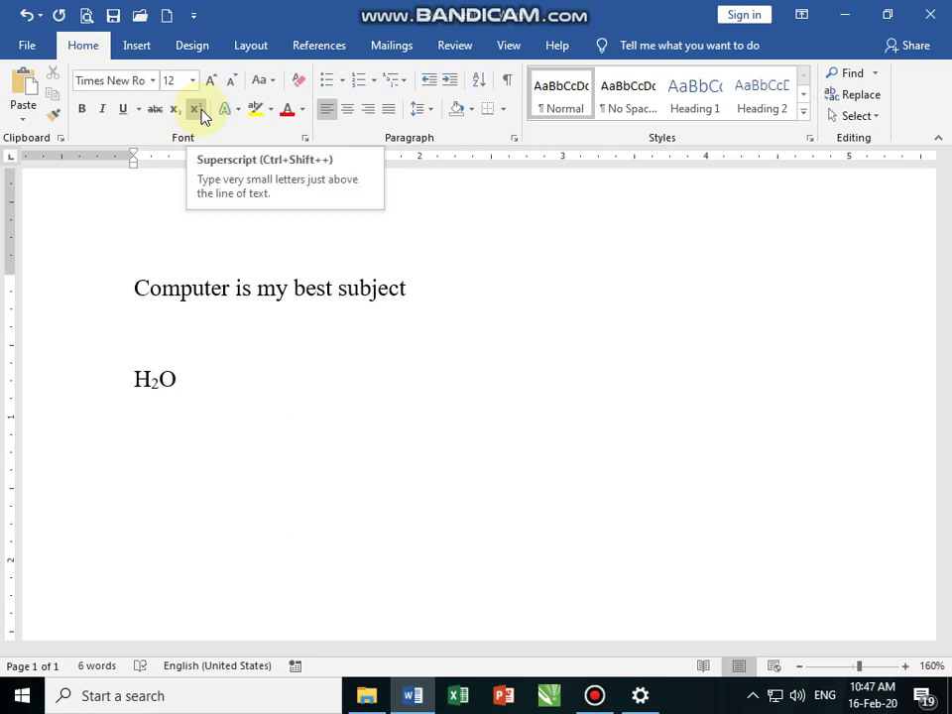
{"action": "type", "text": "12TH"}
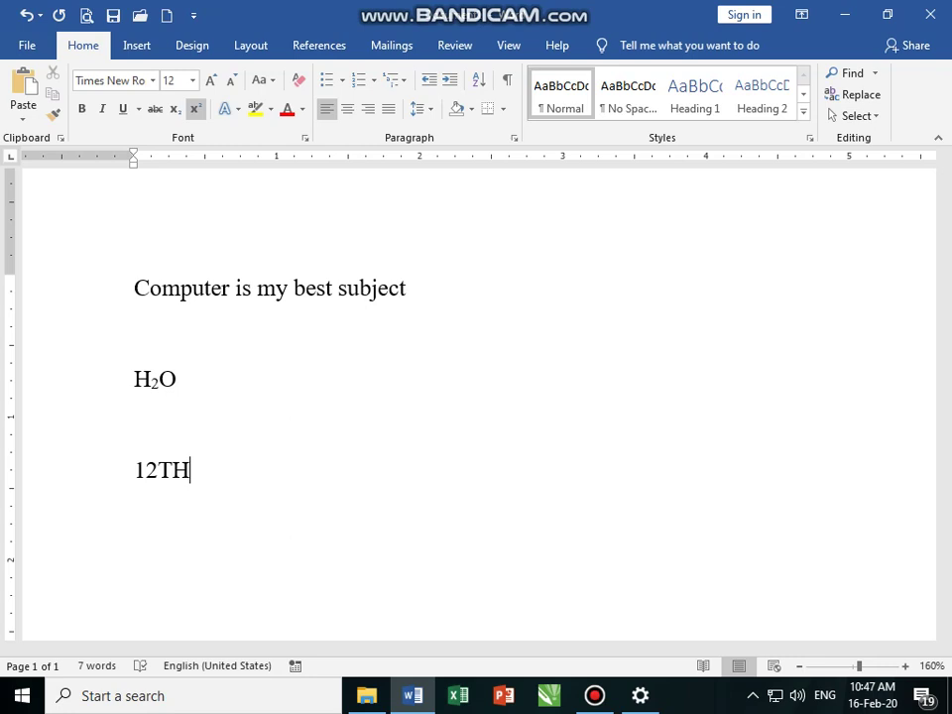
Step: Make the TH of 12TH superscript, remove stray letters, and start a 10TH line below
{"action": "key", "text": "BackSpace"}
{"action": "key", "text": "BackSpace"}
{"action": "left_click", "coordinate": [203, 112]}
{"action": "type", "text": "TH"}
{"action": "type", "text": "KHDKSG"}
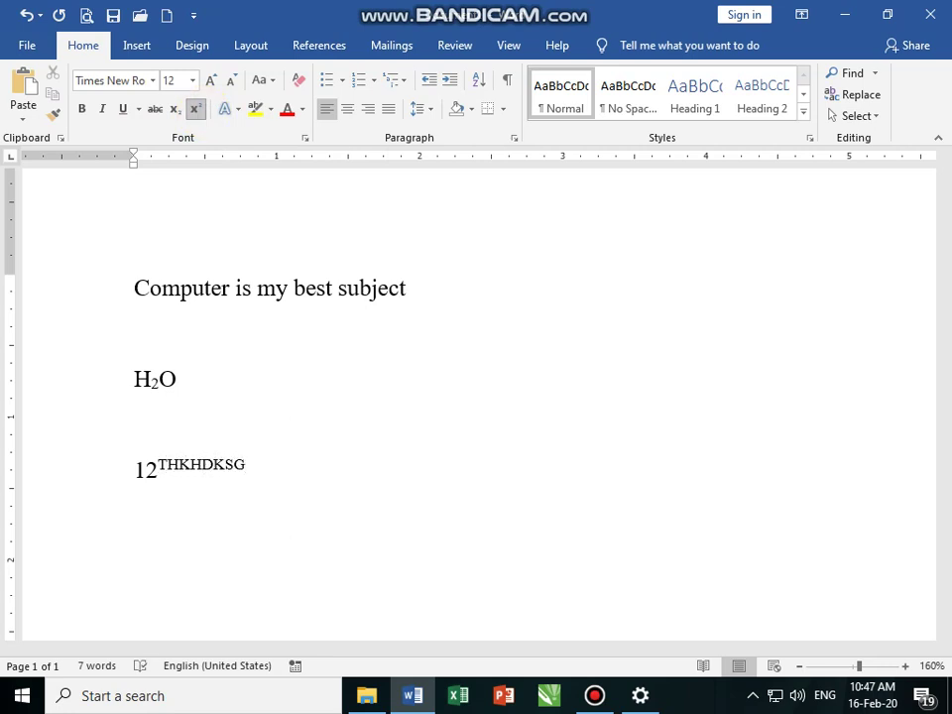
{"action": "key", "text": "BackSpace"}
{"action": "key", "text": "BackSpace"}
{"action": "key", "text": "BackSpace"}
{"action": "key", "text": "BackSpace"}
{"action": "key", "text": "BackSpace"}
{"action": "left_click", "coordinate": [200, 117]}
{"action": "type", "text": "D"}
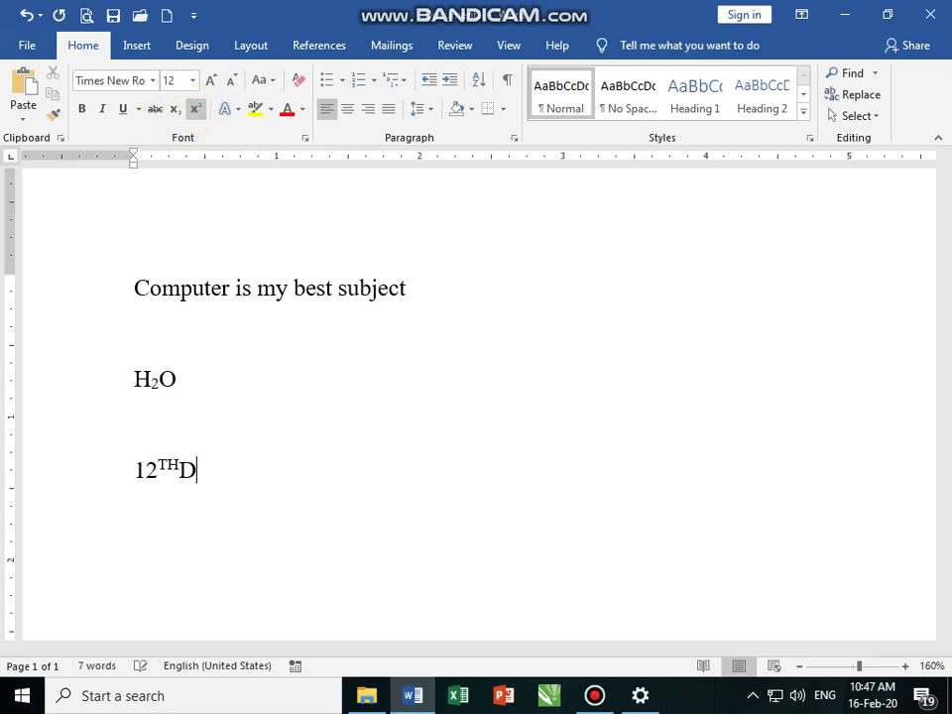
{"action": "type", "text": "HHKHKS"}
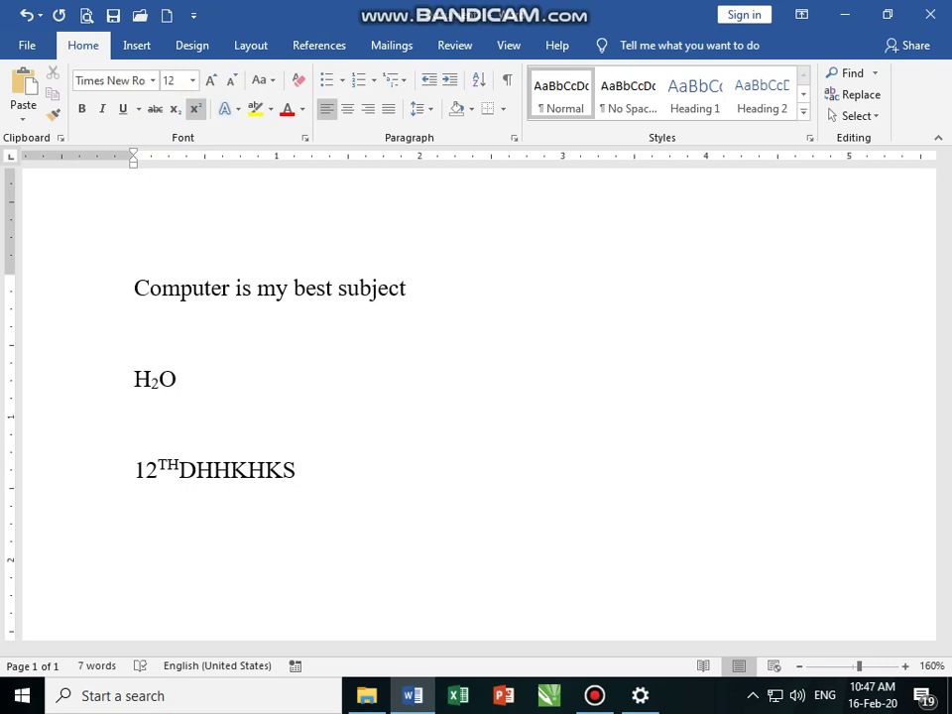
{"action": "key", "text": "BackSpace"}
{"action": "key", "text": "BackSpace"}
{"action": "key", "text": "BackSpace"}
{"action": "key", "text": "BackSpace"}
{"action": "key", "text": "BackSpace"}
{"action": "key", "text": "BackSpace"}
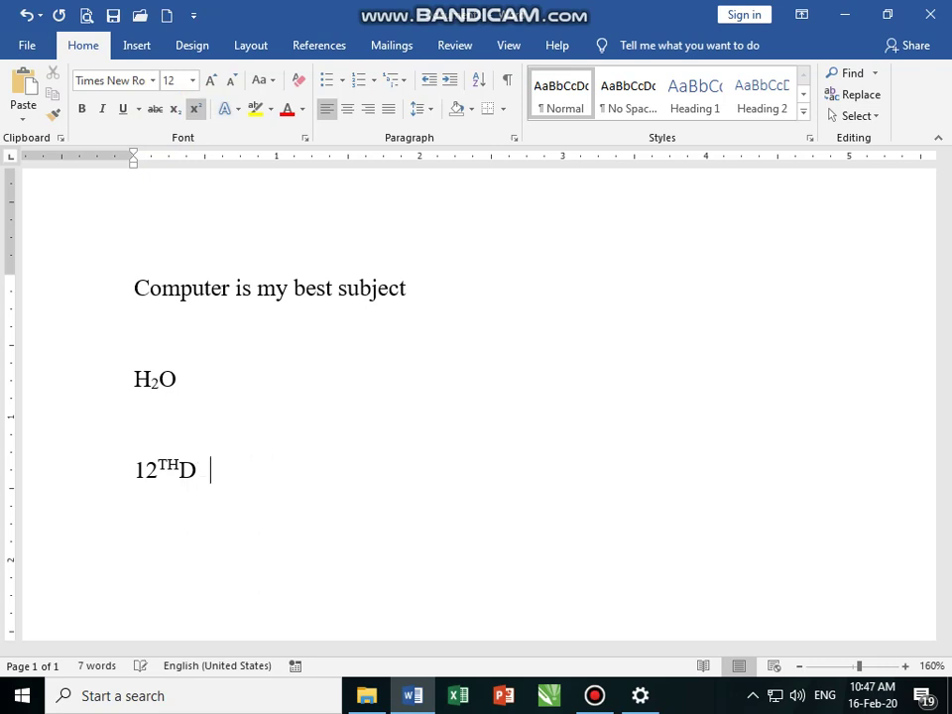
{"action": "key", "text": "BackSpace"}
{"action": "key", "text": "Return"}
{"action": "type", "text": "10"}
{"action": "type", "text": "TH"}
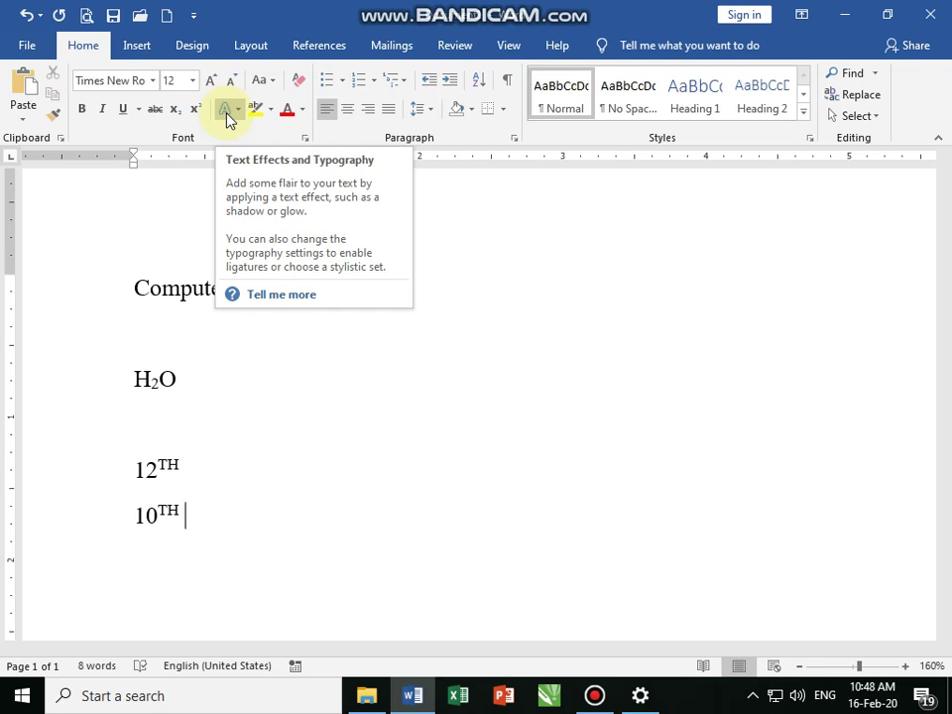
Step: Apply an outlined glow text-effect style to the heading and grow it to 28 pt
{"action": "left_click", "coordinate": [72, 300]}
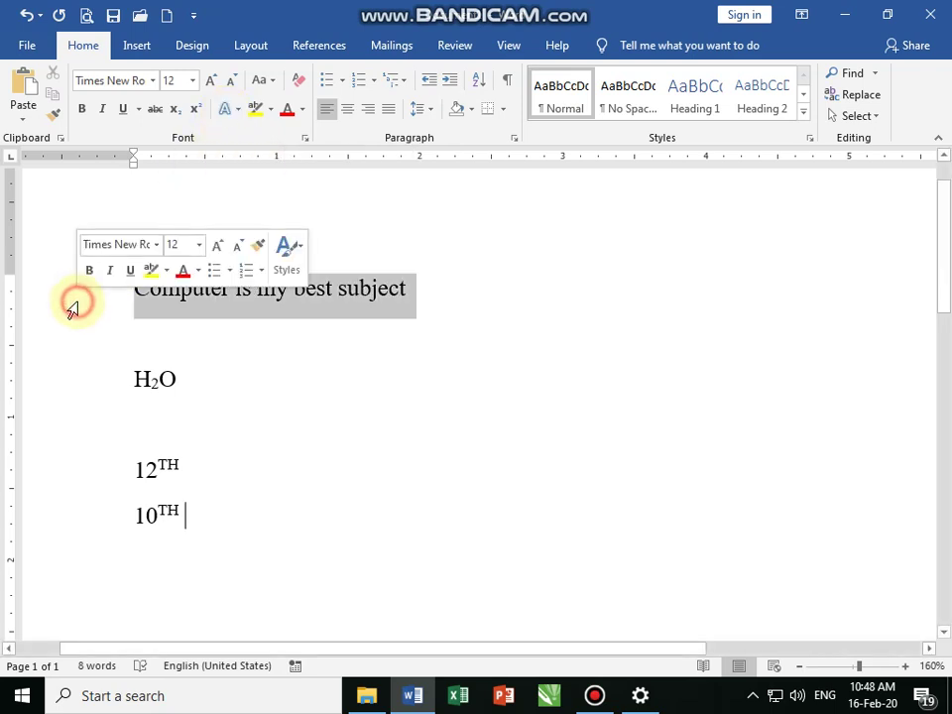
{"action": "left_click", "coordinate": [227, 111]}
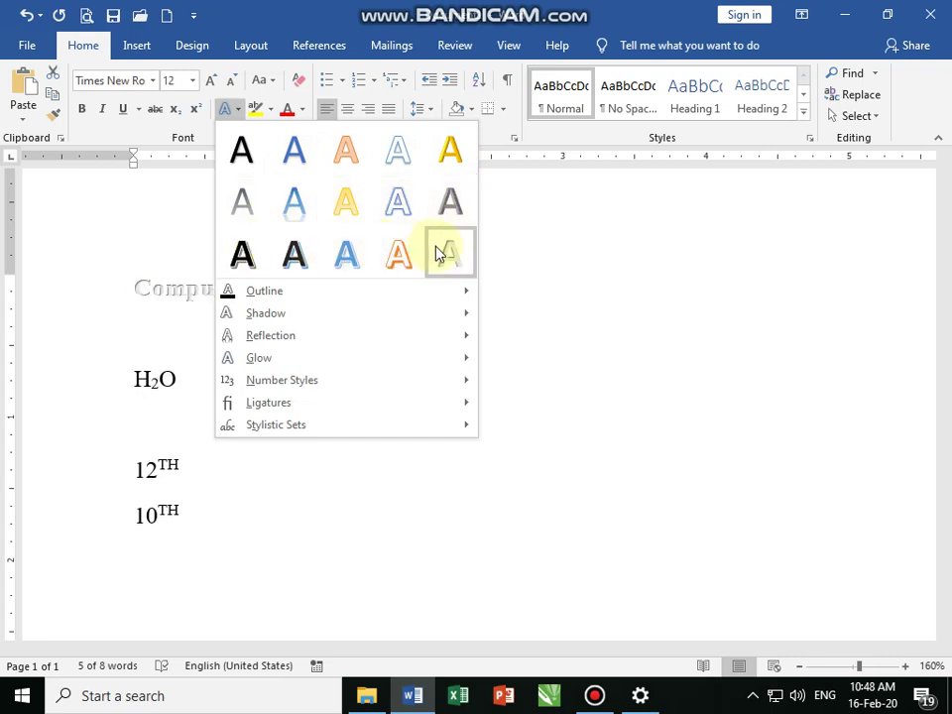
{"action": "left_click", "coordinate": [385, 217]}
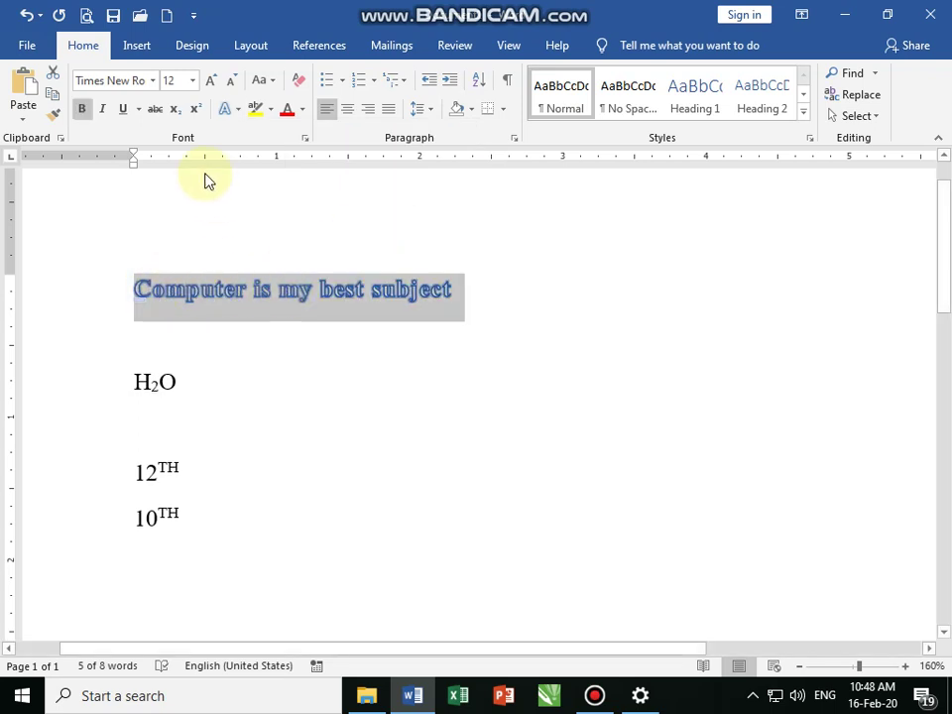
{"action": "left_click", "coordinate": [207, 83]}
{"action": "left_click", "coordinate": [207, 84]}
{"action": "left_click", "coordinate": [207, 84]}
{"action": "left_click", "coordinate": [207, 84]}
{"action": "left_click", "coordinate": [208, 85]}
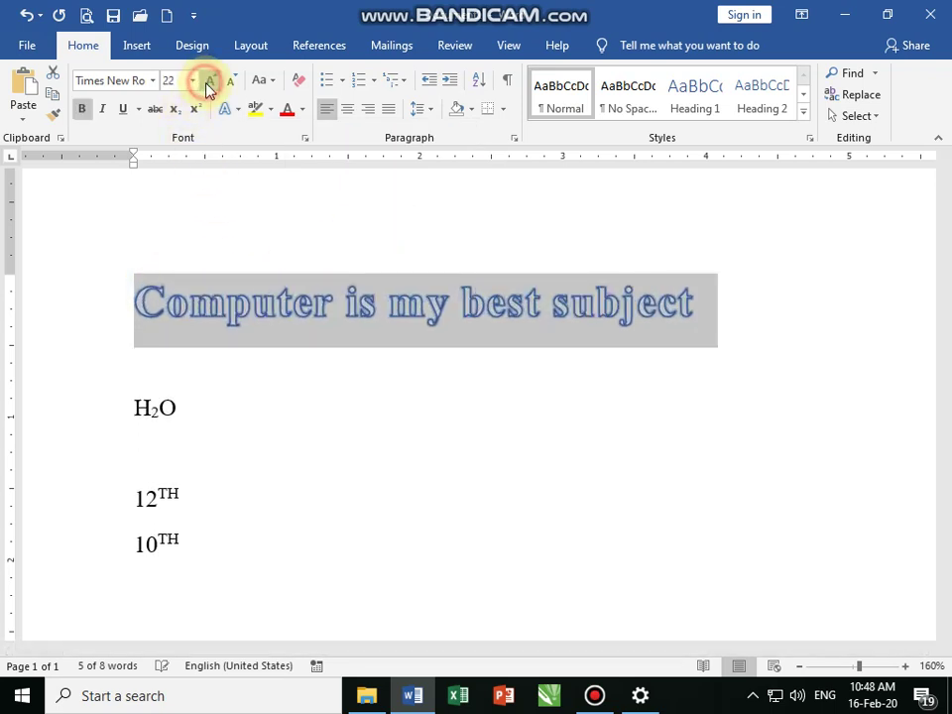
{"action": "left_click", "coordinate": [208, 88]}
{"action": "left_click", "coordinate": [208, 87]}
{"action": "left_click", "coordinate": [209, 88]}
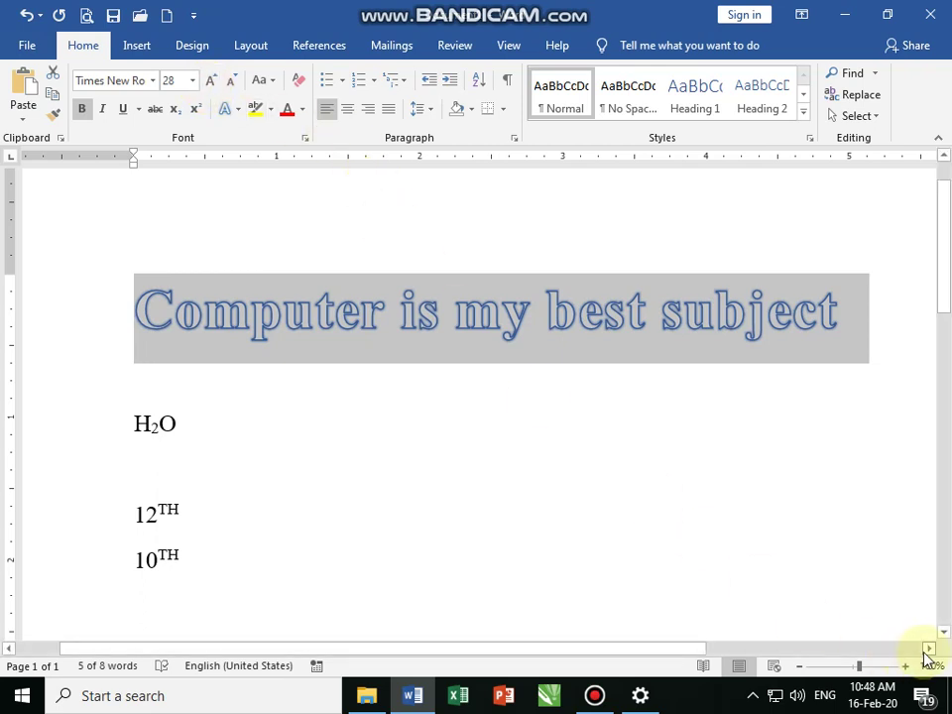
{"action": "left_click", "coordinate": [930, 650]}
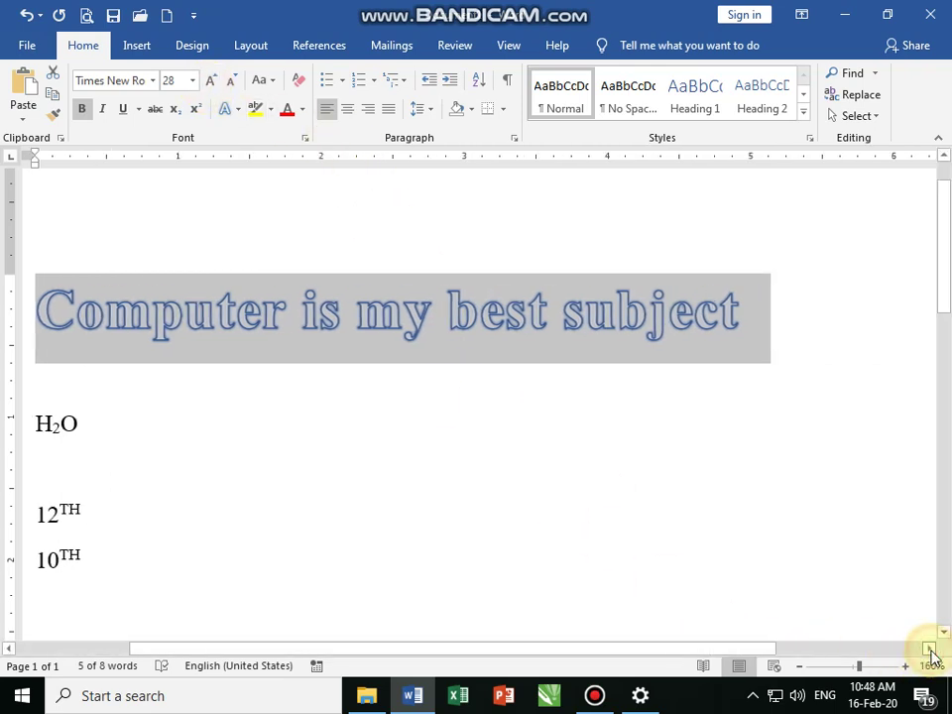
Step: Give the heading a red text outline from the Text Effects options
{"action": "left_click", "coordinate": [227, 117]}
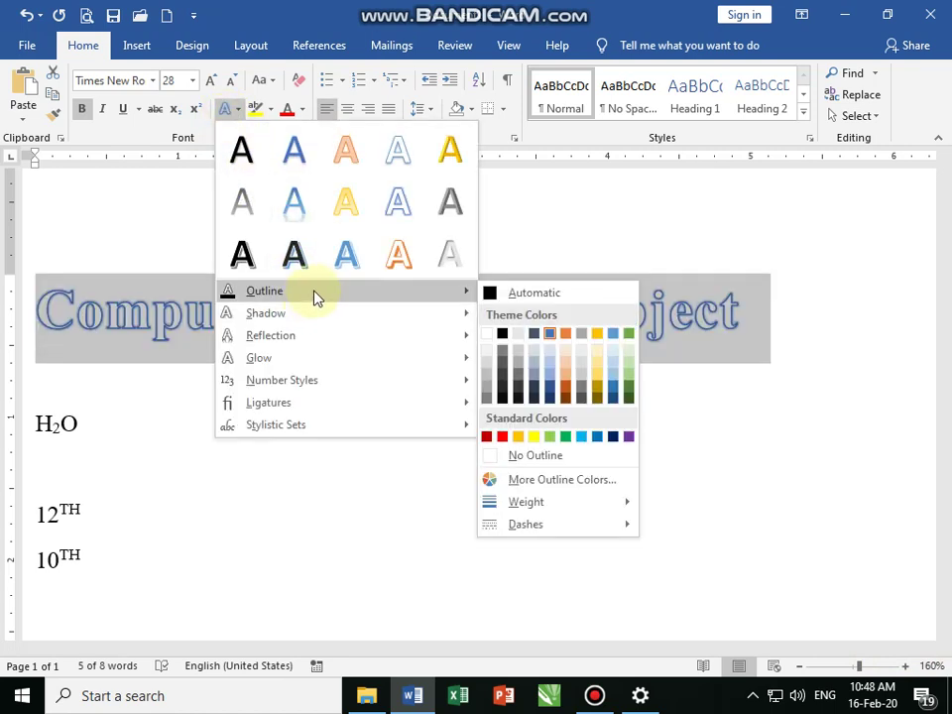
{"action": "mouse_move", "coordinate": [263, 291]}
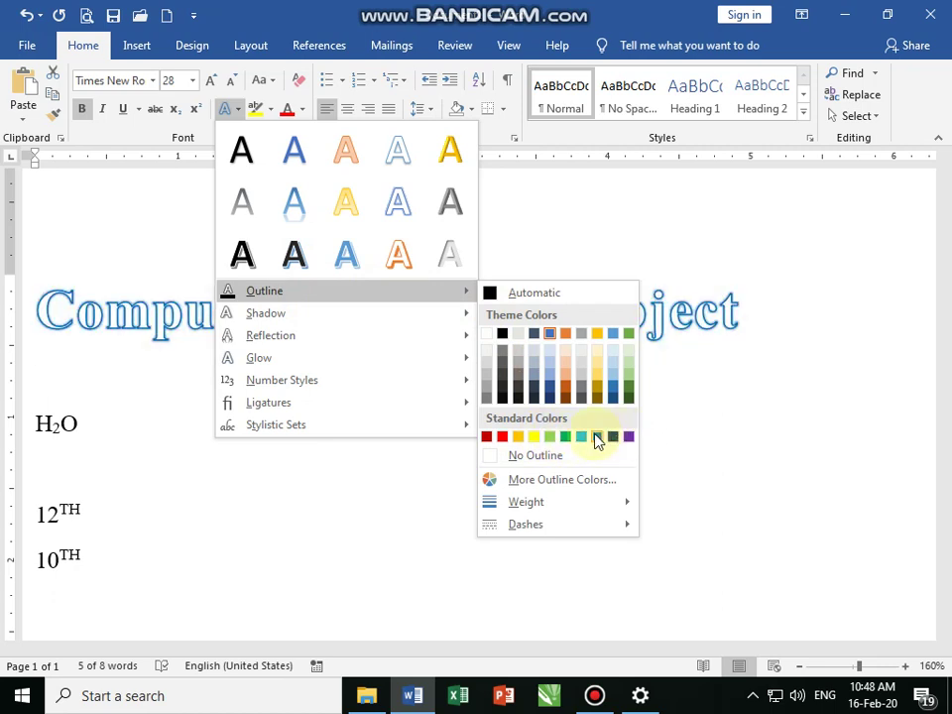
{"action": "left_click", "coordinate": [502, 437]}
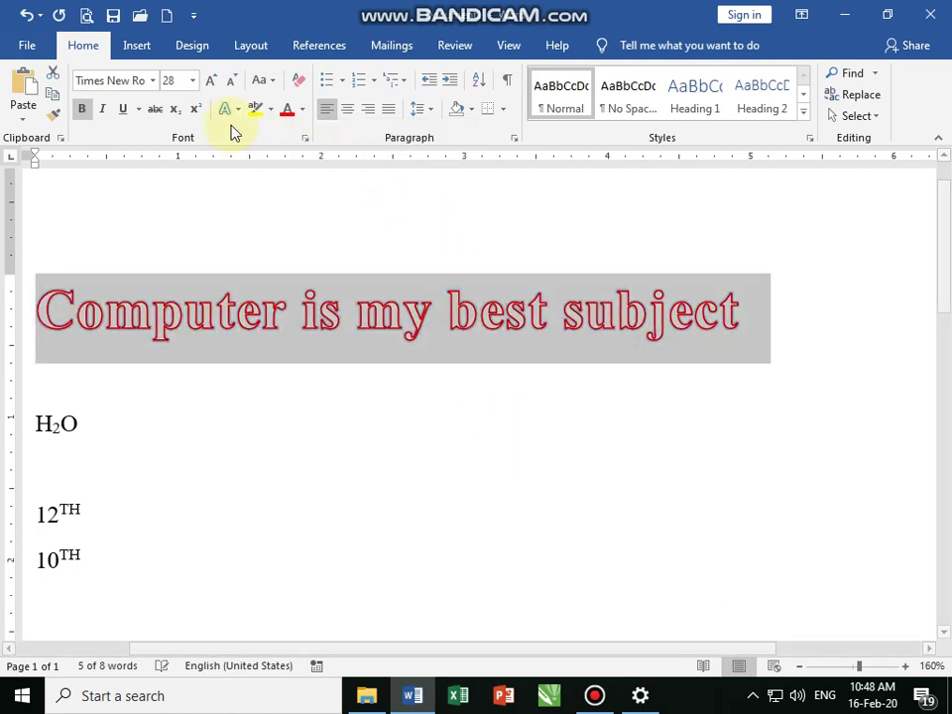
{"action": "left_click", "coordinate": [231, 112]}
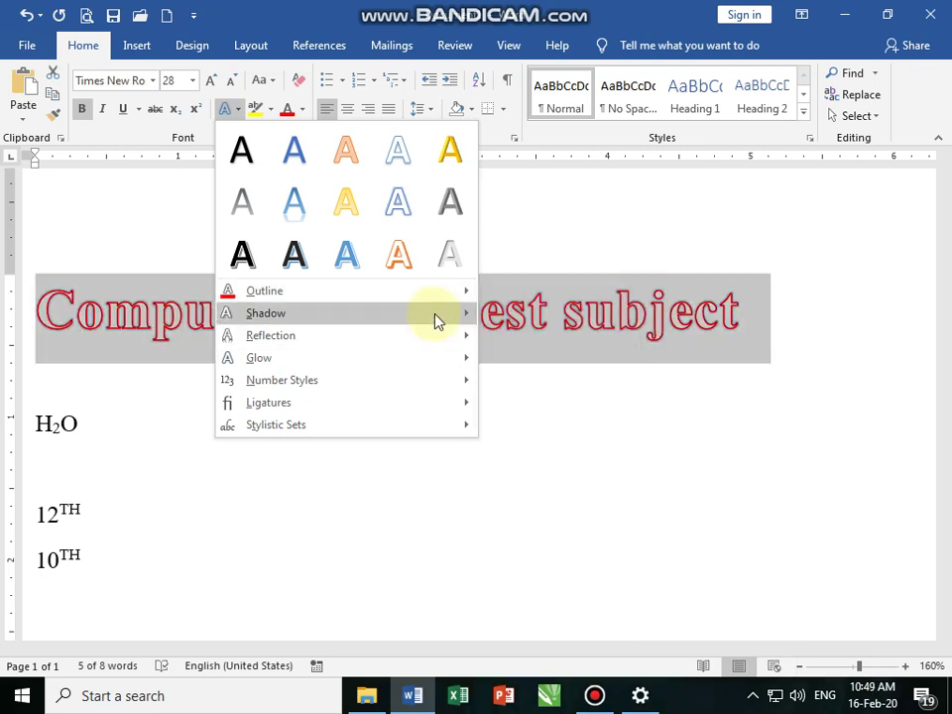
Step: Browse the text effect presets, then set the heading's glow to No Glow
{"action": "mouse_move", "coordinate": [297, 312]}
{"action": "scroll", "coordinate": [551, 555], "scroll_direction": "down", "scroll_amount": 1}
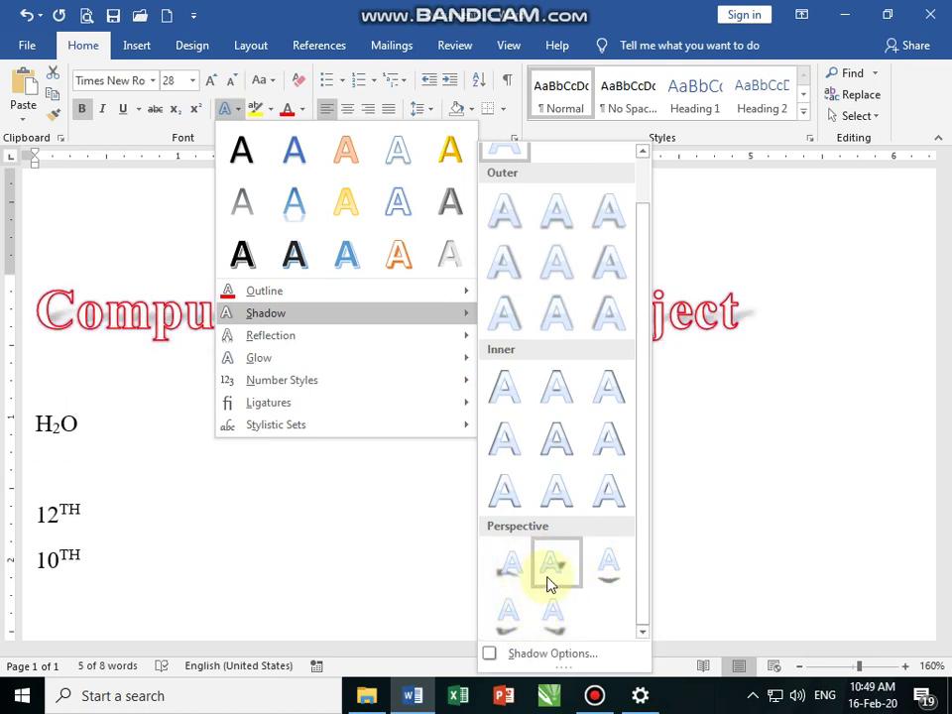
{"action": "scroll", "coordinate": [556, 570], "scroll_direction": "up", "scroll_amount": 1}
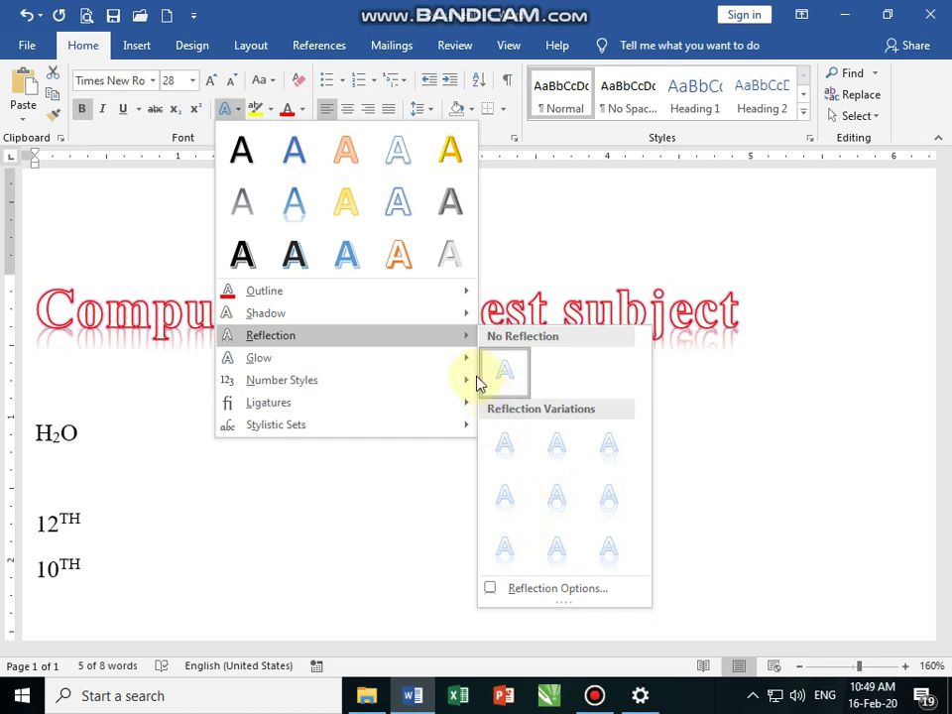
{"action": "mouse_move", "coordinate": [259, 357]}
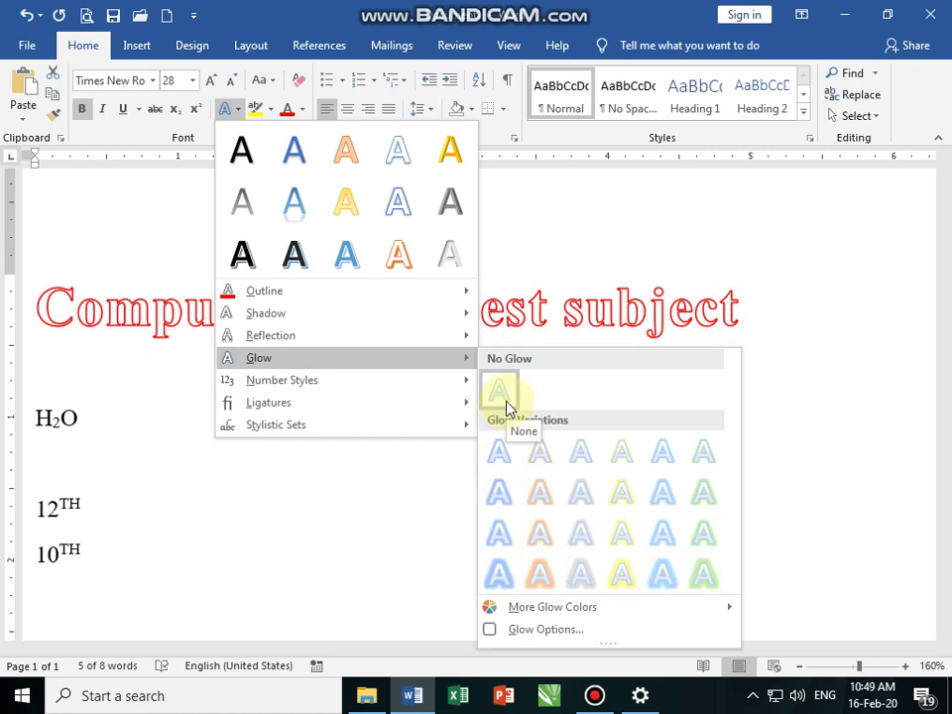
{"action": "left_click", "coordinate": [506, 407]}
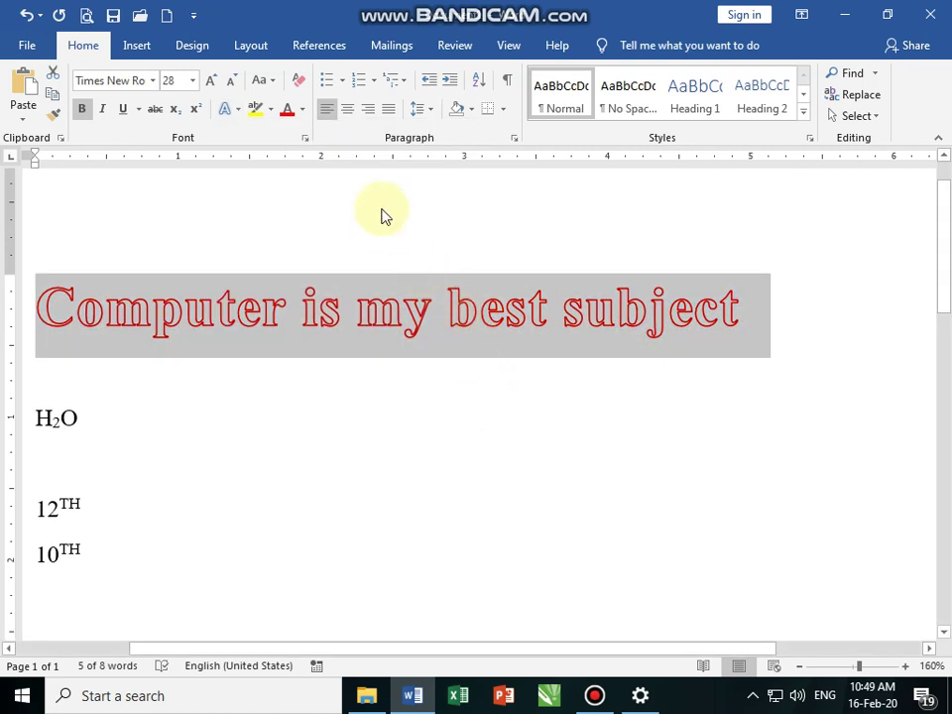
Step: Shrink the heading to 24 pt, skip the highlight colours, then enlarge it again
{"action": "left_click", "coordinate": [230, 83]}
{"action": "left_click", "coordinate": [230, 83]}
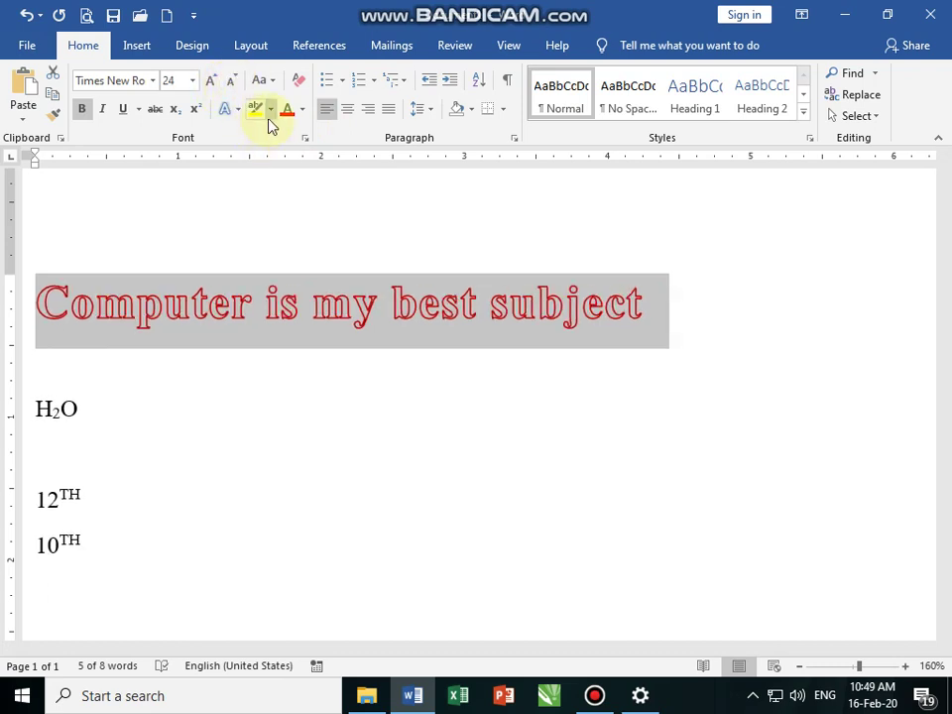
{"action": "left_click", "coordinate": [270, 110]}
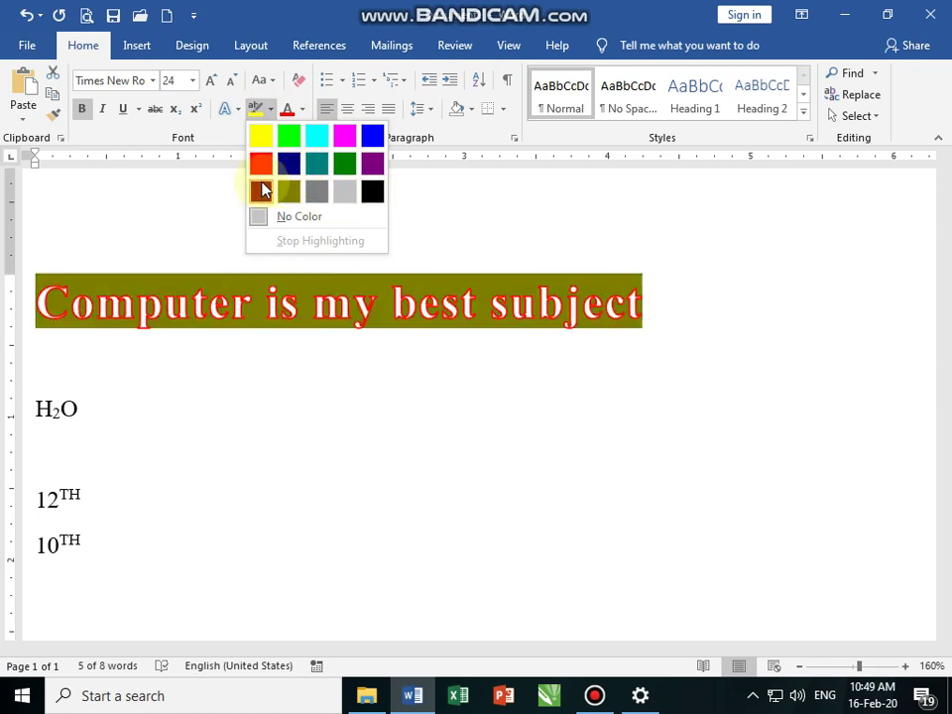
{"action": "left_click", "coordinate": [221, 182]}
{"action": "left_click", "coordinate": [212, 81]}
{"action": "left_click", "coordinate": [213, 82]}
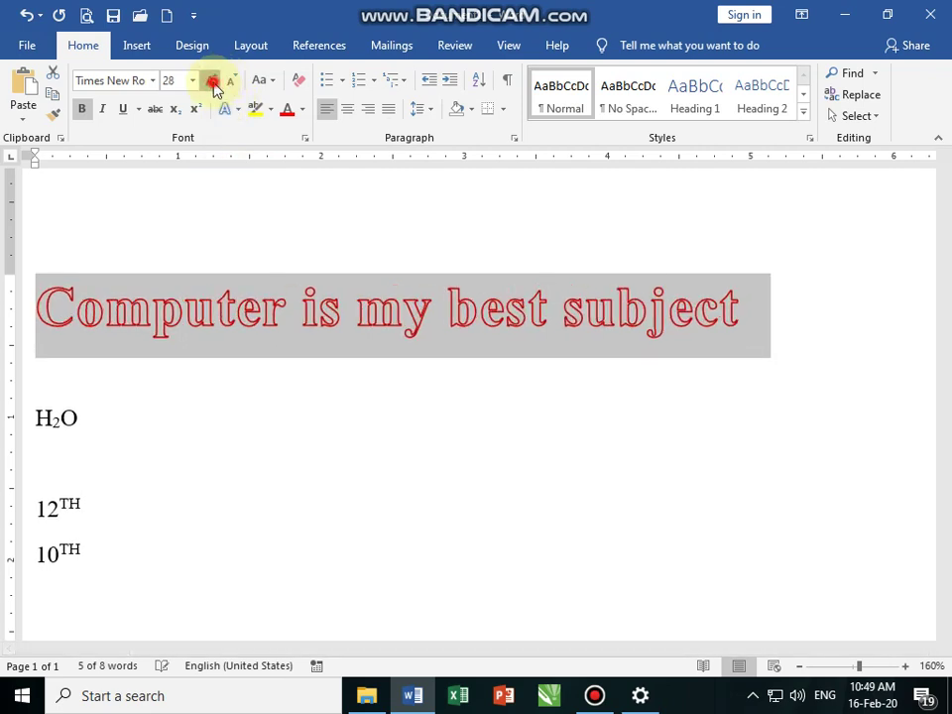
{"action": "left_click", "coordinate": [212, 82]}
{"action": "left_click", "coordinate": [212, 81]}
{"action": "left_click", "coordinate": [213, 81]}
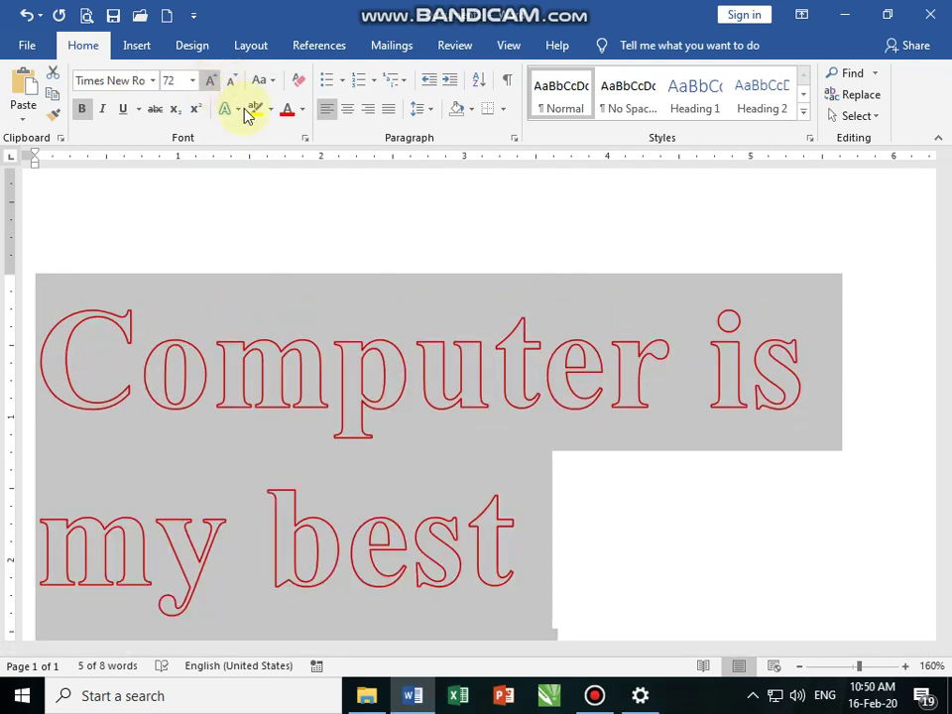
Step: Fill the heading's letters with Light Green and shrink it back onto one line
{"action": "left_click", "coordinate": [304, 111]}
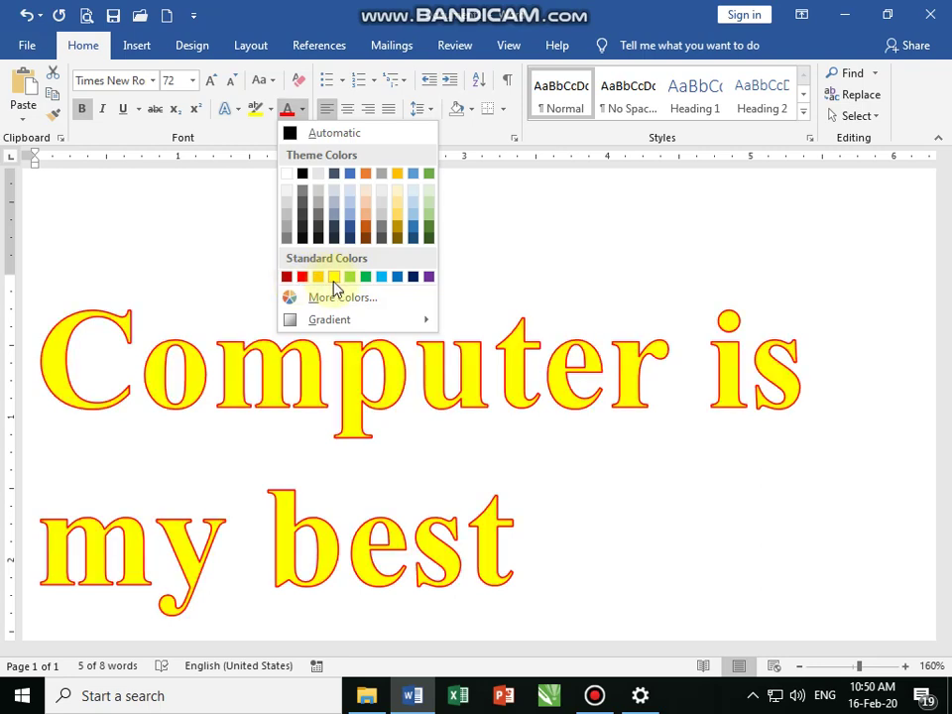
{"action": "left_click", "coordinate": [350, 276]}
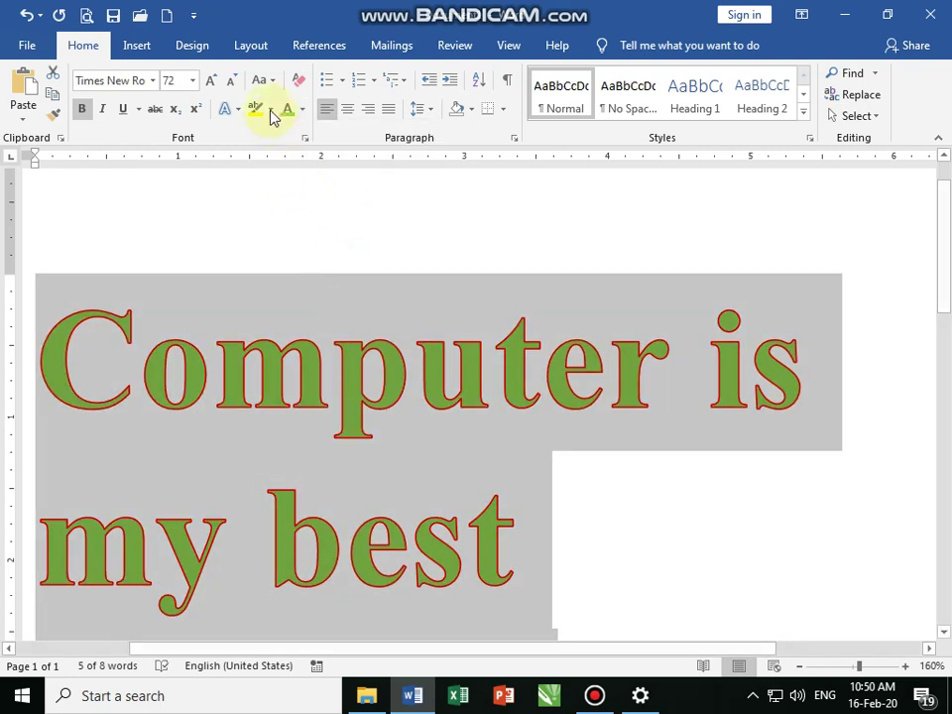
{"action": "left_click", "coordinate": [230, 81]}
{"action": "left_click", "coordinate": [230, 81]}
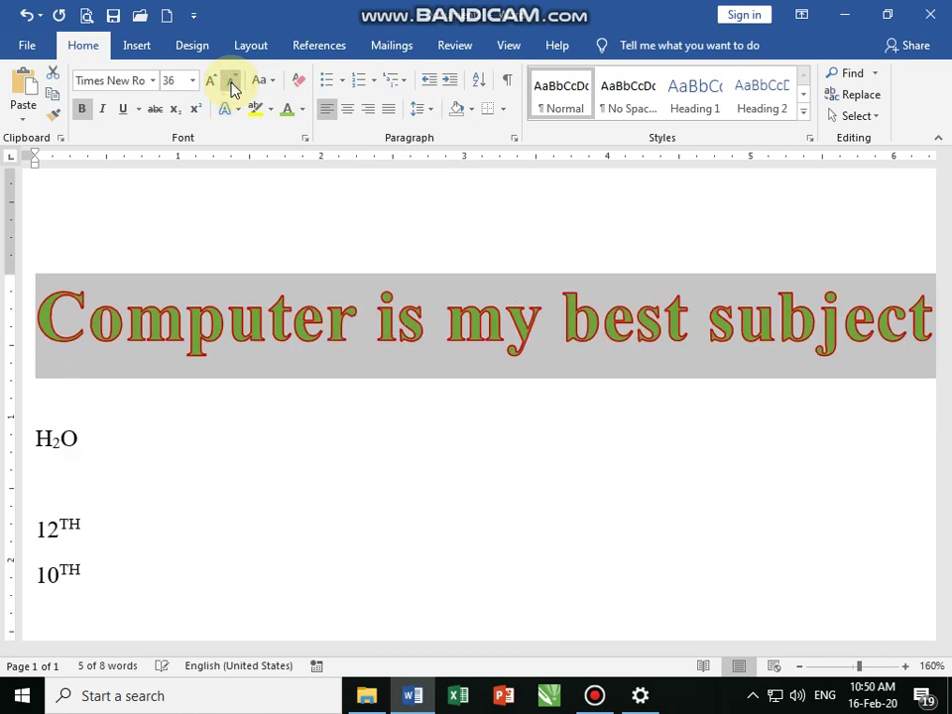
{"action": "left_click", "coordinate": [230, 82]}
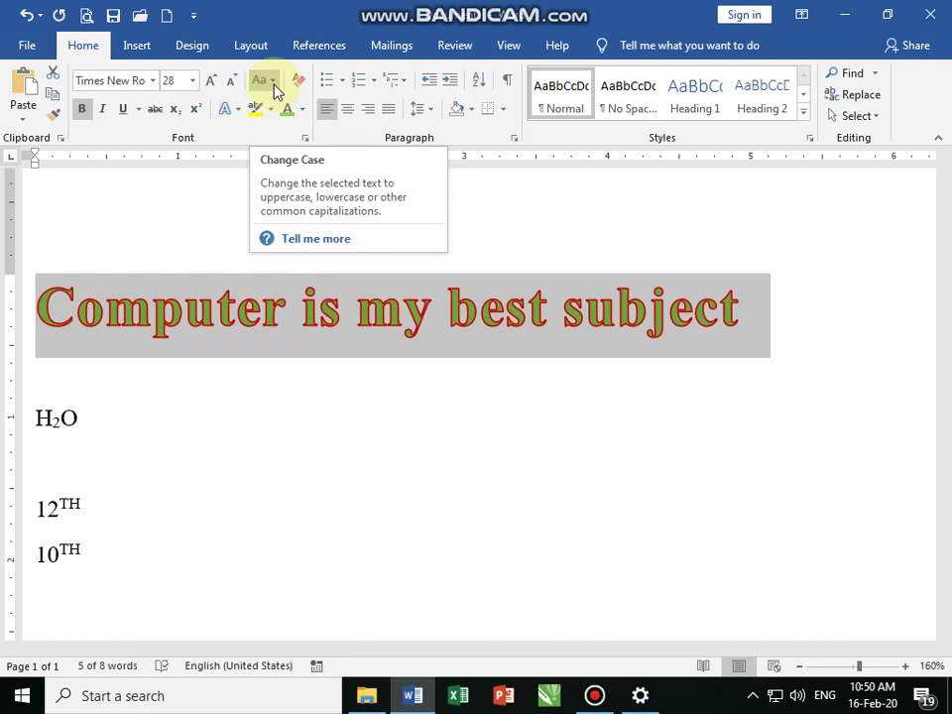
Step: Apply Sentence case to the heading, then select 'Computer' and reopen Change Case
{"action": "left_click", "coordinate": [273, 84]}
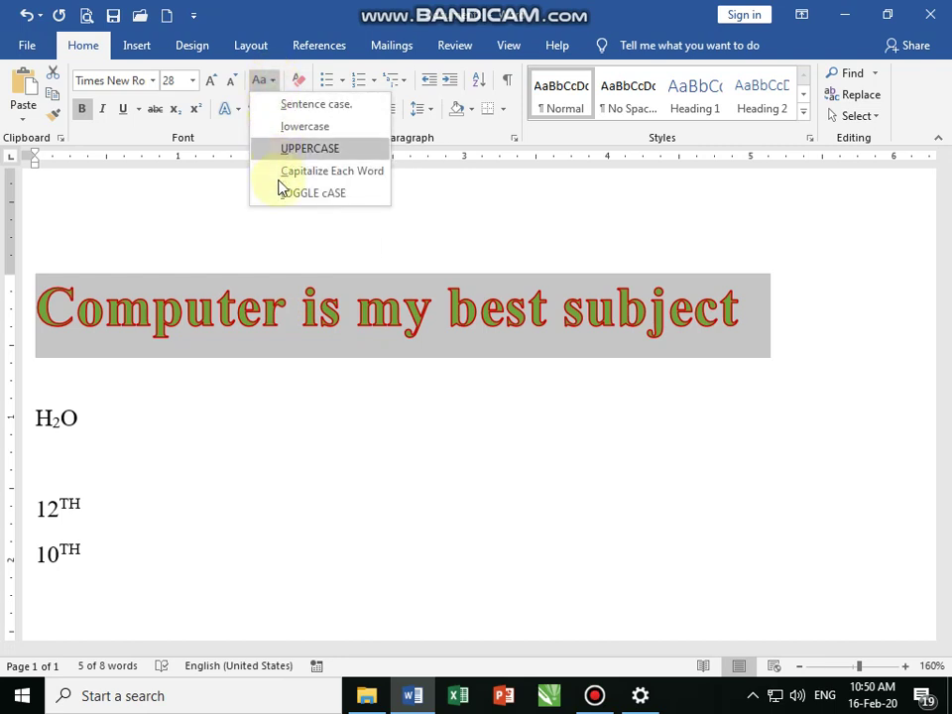
{"action": "left_click", "coordinate": [338, 116]}
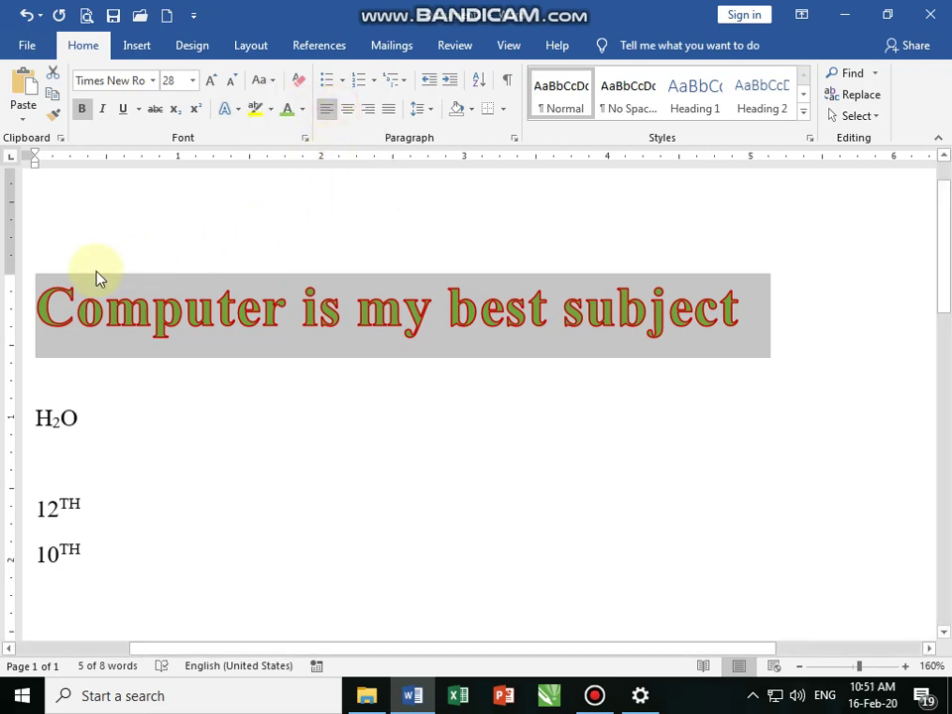
{"action": "double_click", "coordinate": [54, 304]}
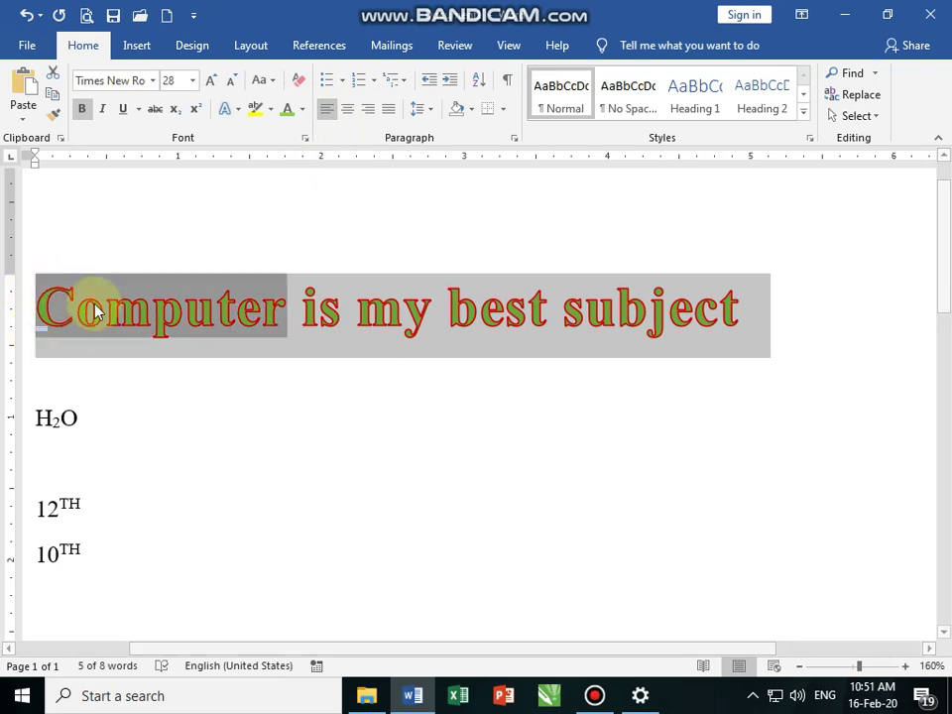
{"action": "left_click", "coordinate": [50, 304]}
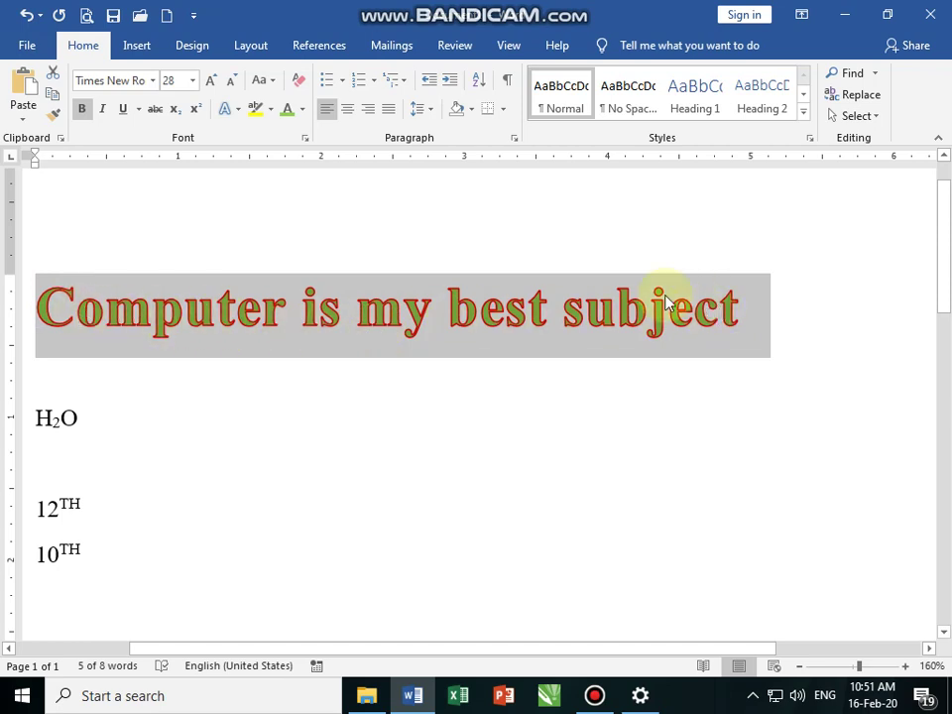
{"action": "left_click", "coordinate": [264, 81]}
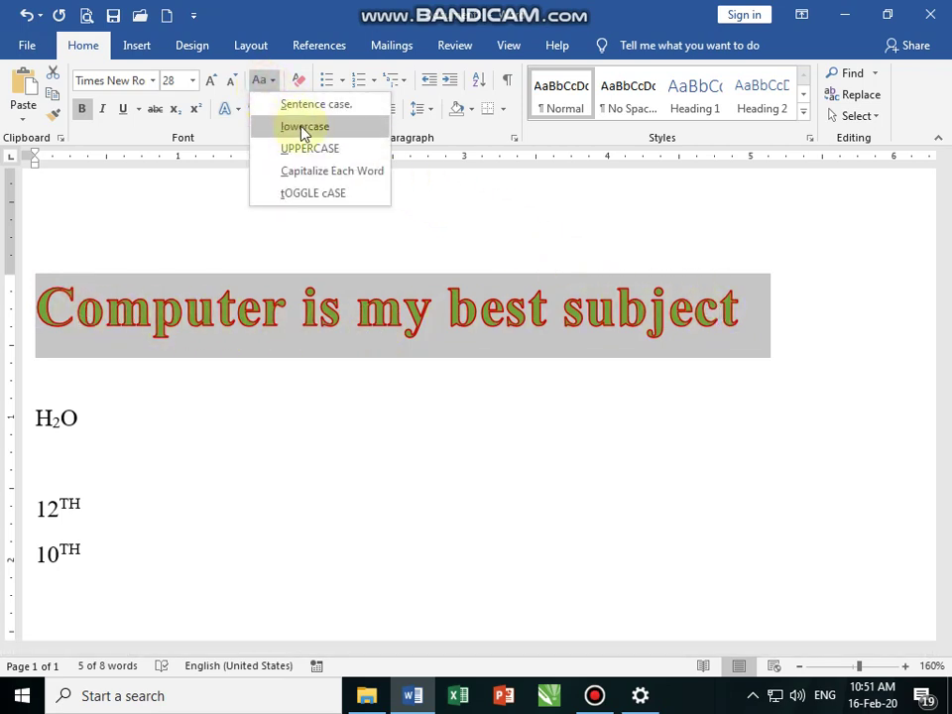